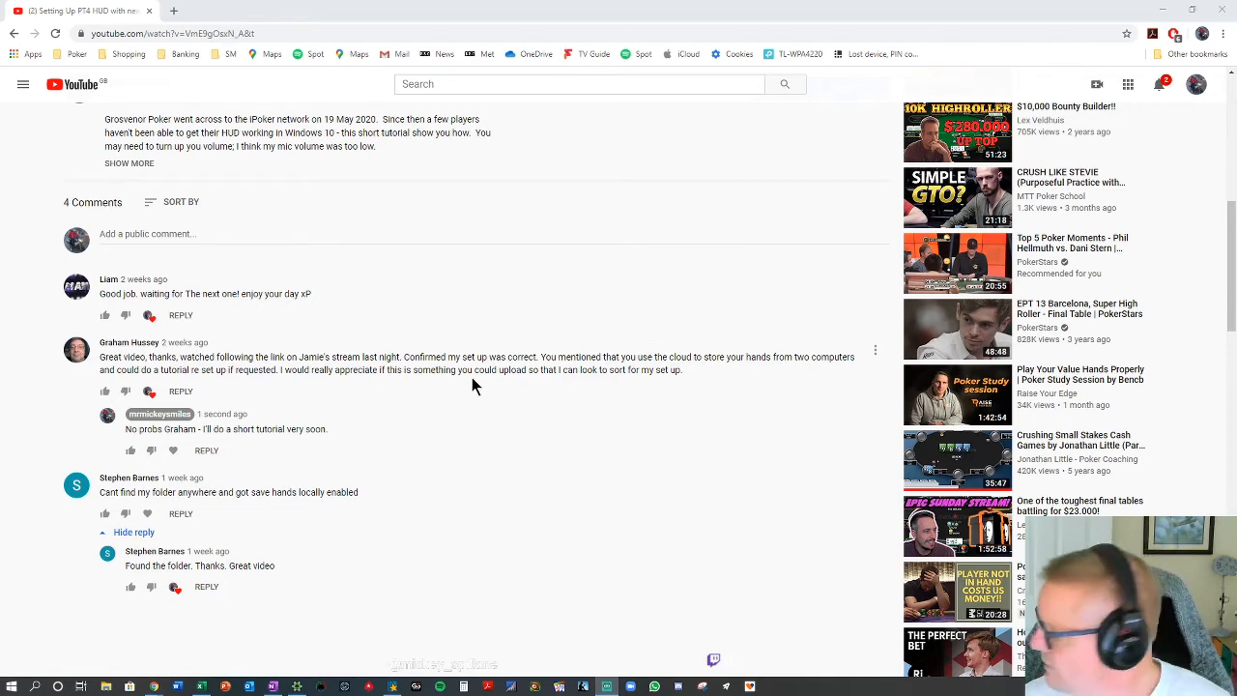
# Minimize the browser and open the Poker folder inside OneDrive's Documents in File Explorer.
pyautogui.click(1164, 10)
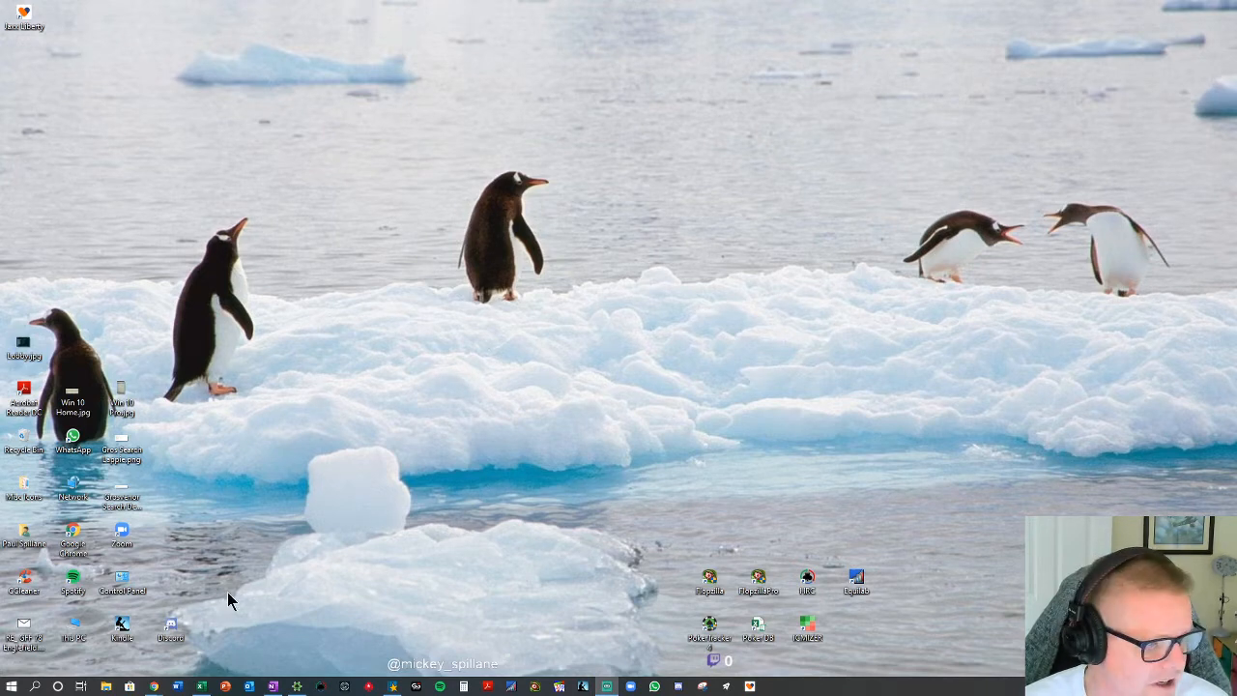
pyautogui.click(106, 686)
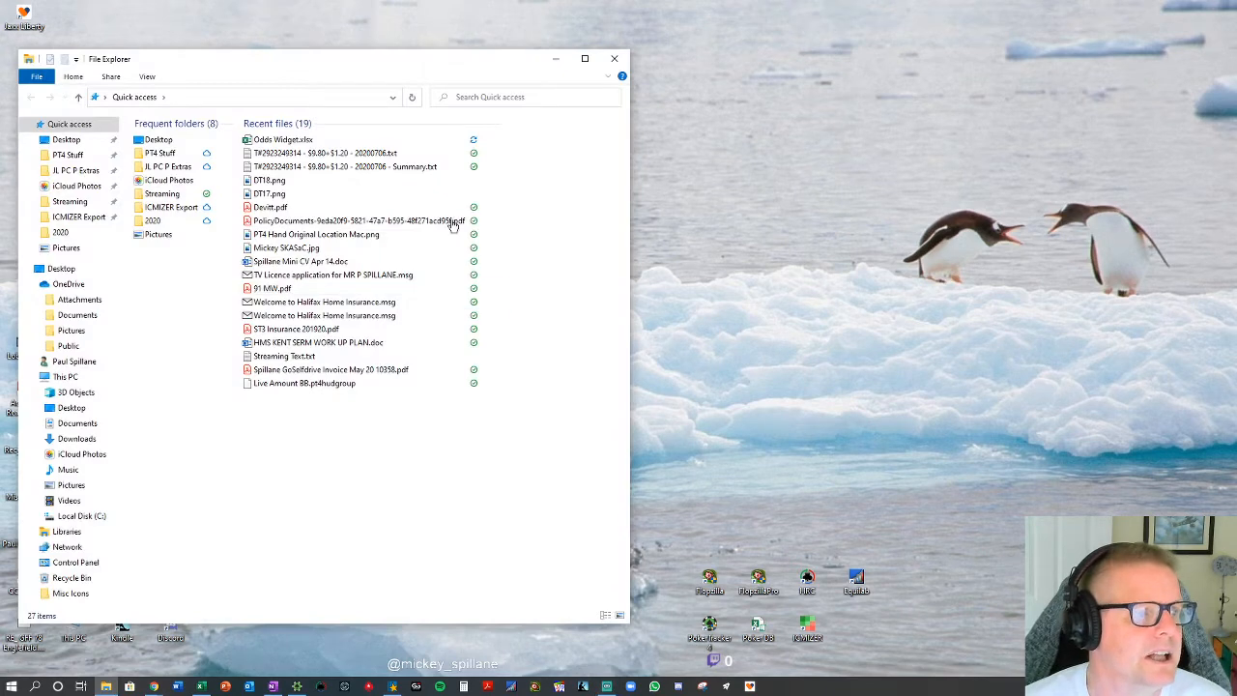
pyautogui.moveTo(390, 70); pyautogui.dragTo(546, 97)
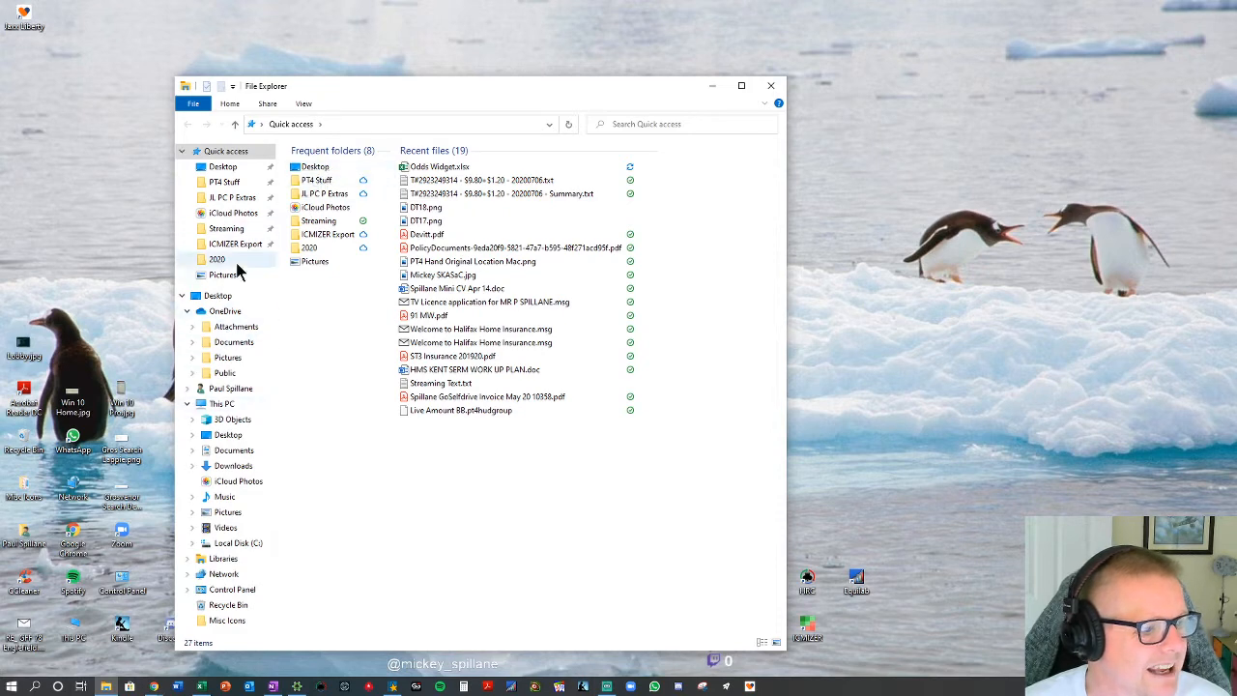
pyautogui.click(243, 343)
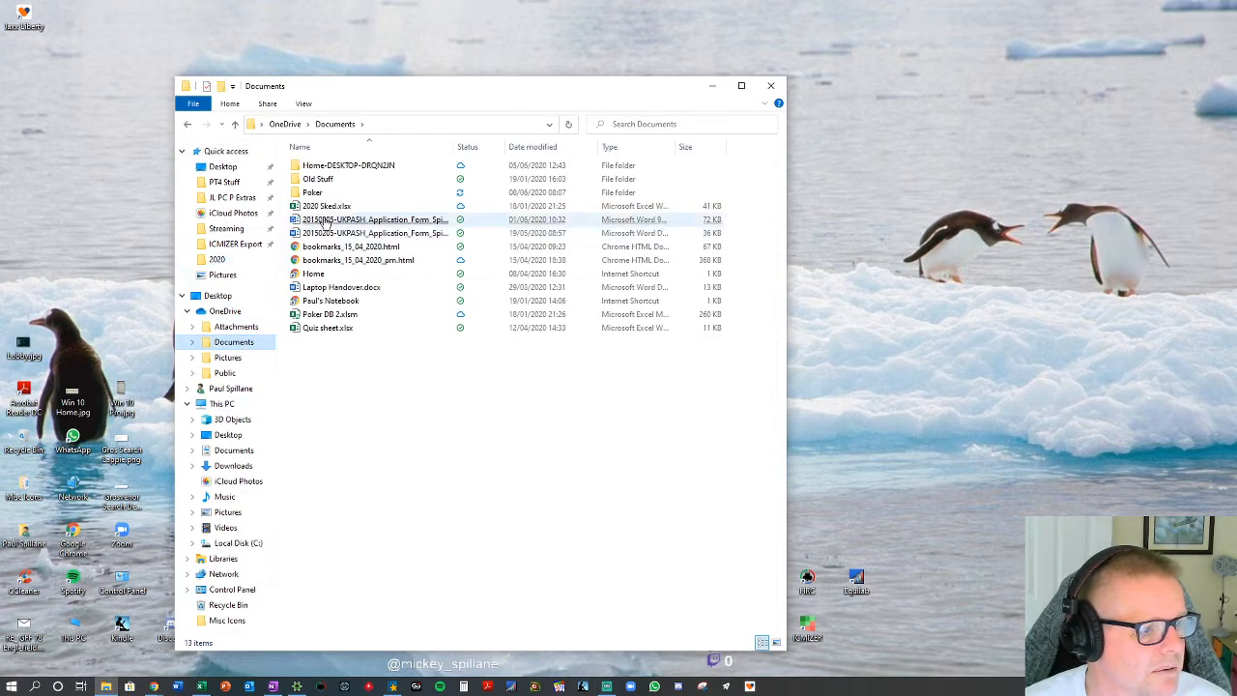
pyautogui.doubleClick(319, 193)
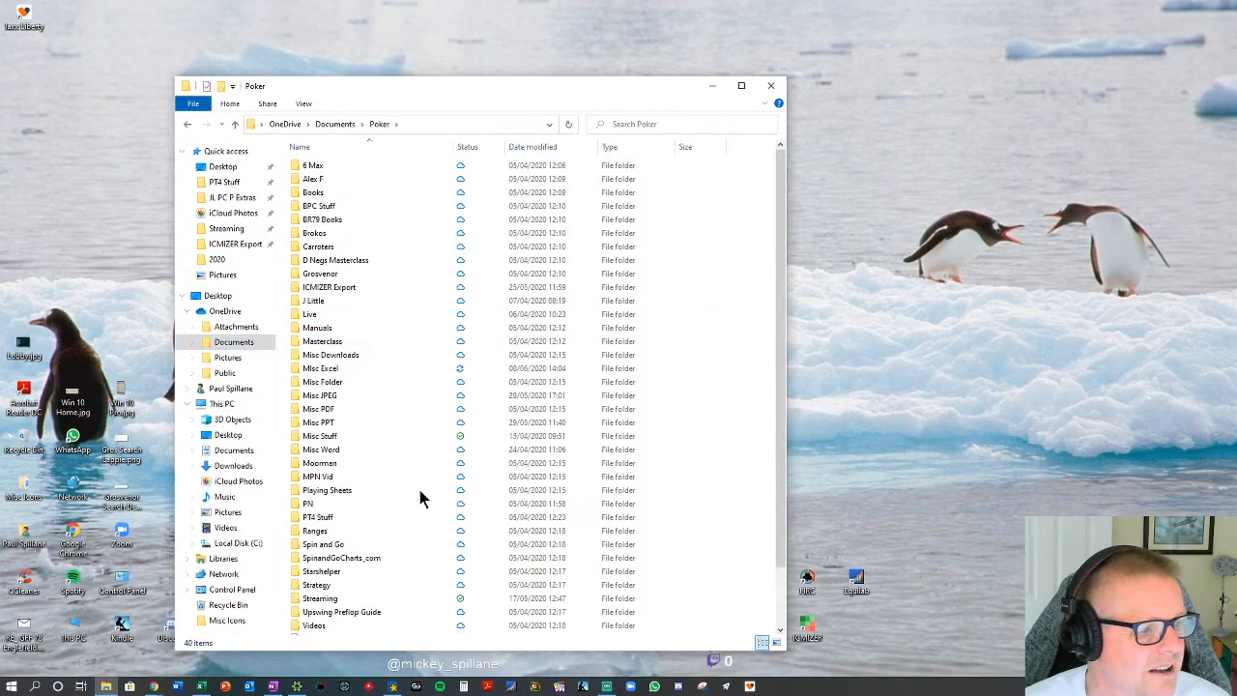
# Open the Shared Hands folder inside PT4 Stuff in the Poker folder.
pyautogui.scroll(-2, 426, 501)
pyautogui.doubleClick(313, 440)
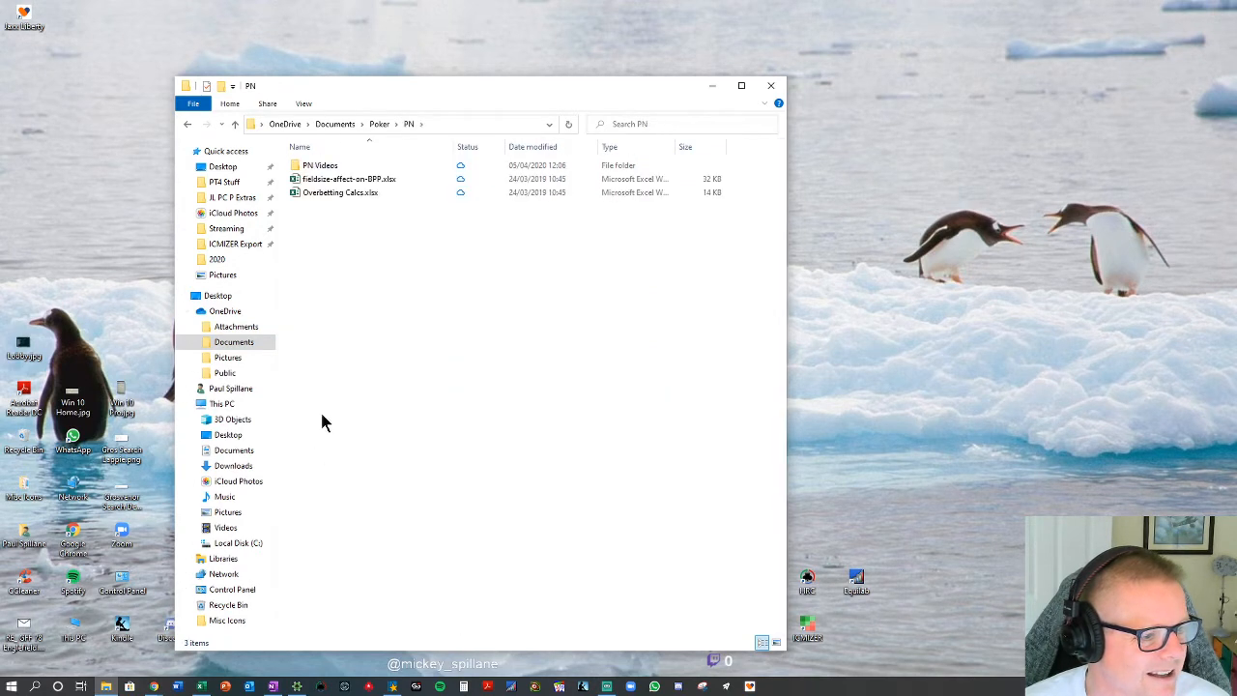
pyautogui.click(377, 126)
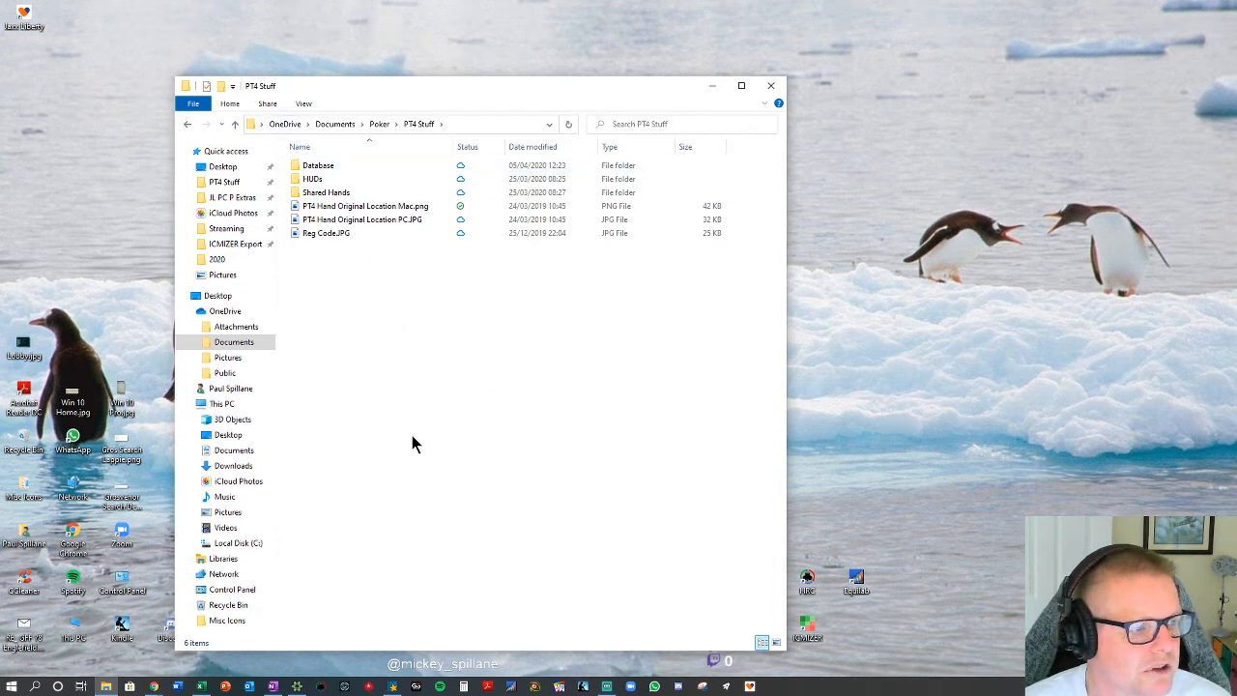
pyautogui.click(326, 193)
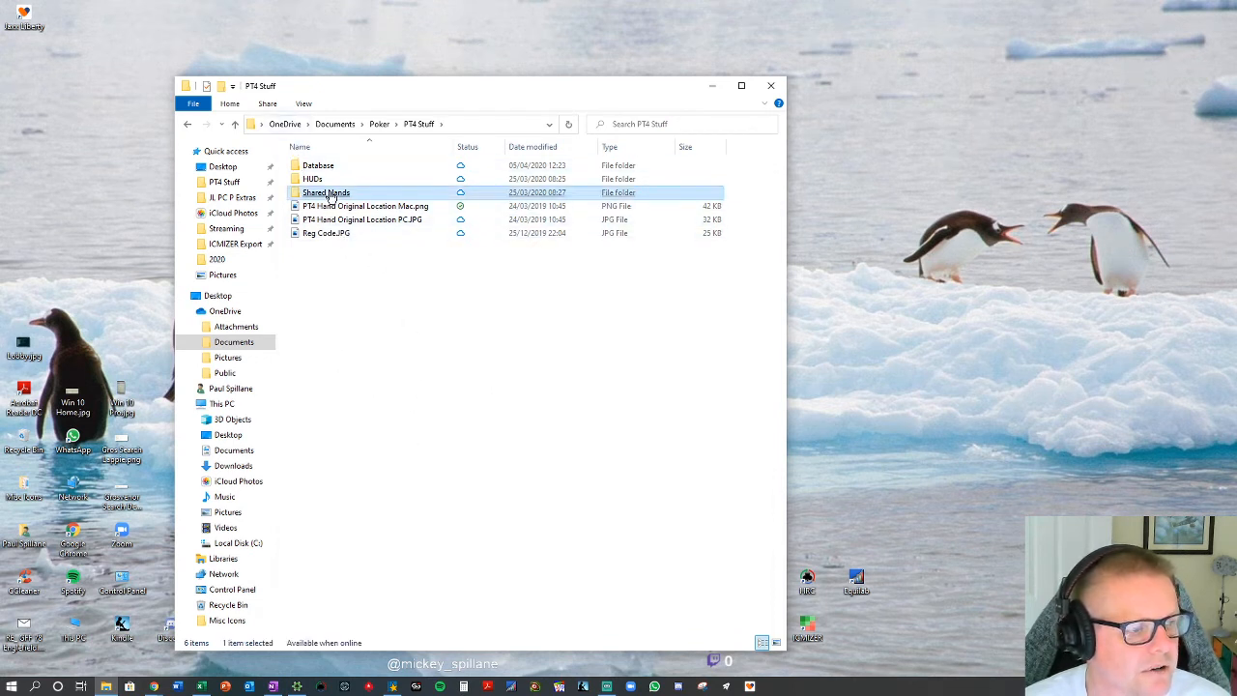
pyautogui.click(331, 195)
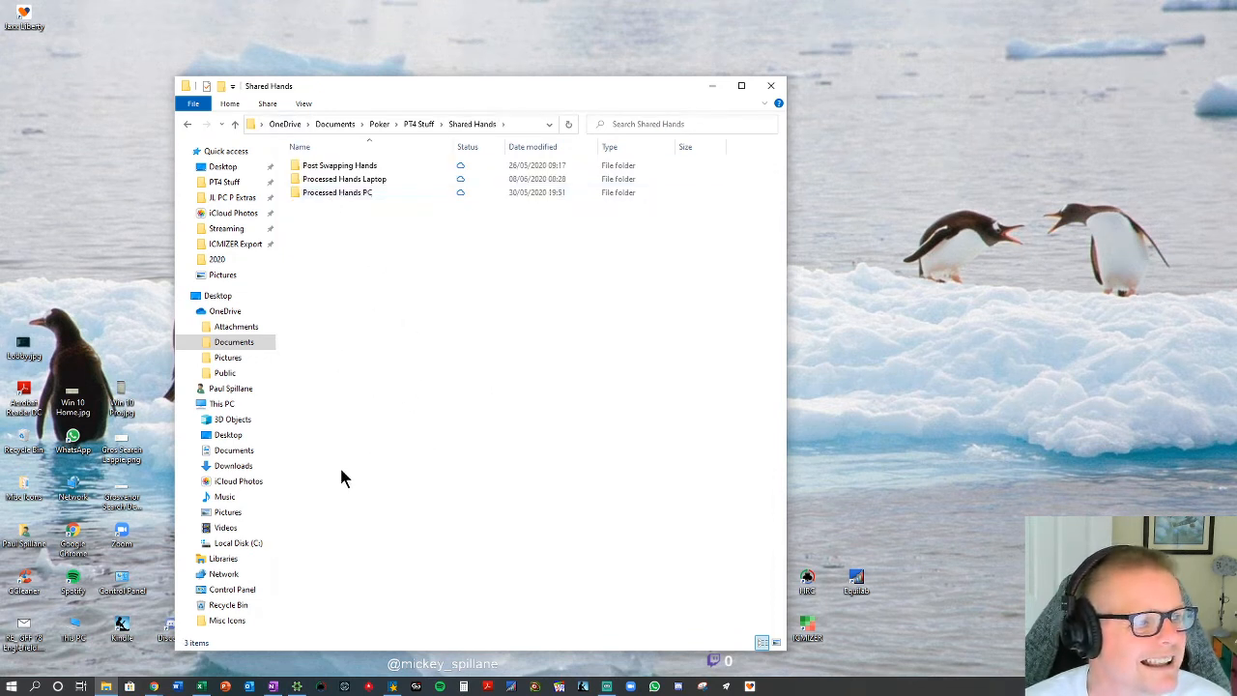
# Select the Processed Hands PC, Processed Hands Laptop and Post Swapping Hands folders one after another.
pyautogui.click(362, 193)
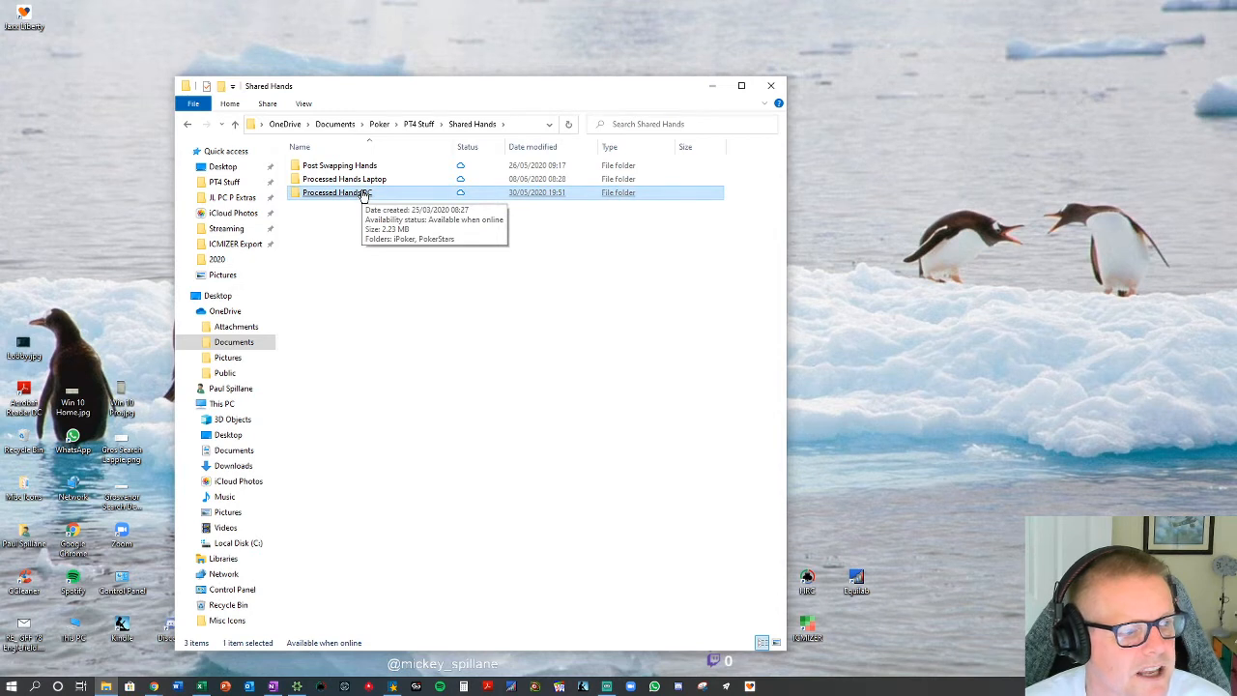
pyautogui.click(365, 181)
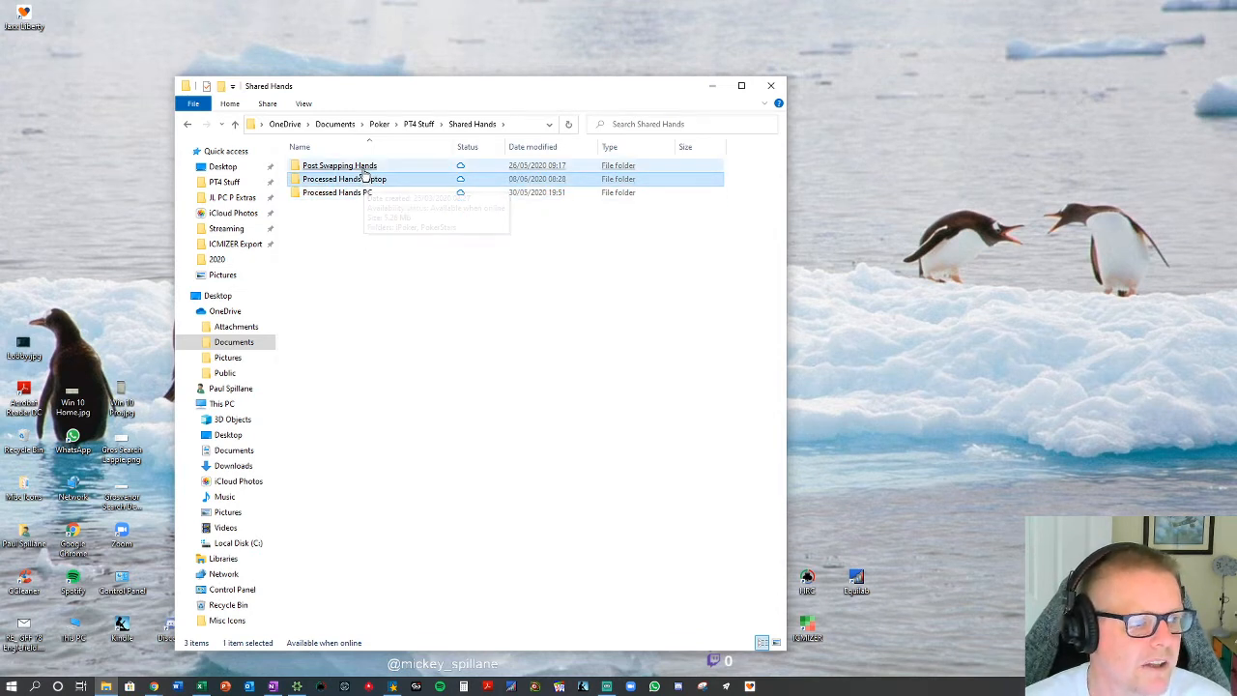
pyautogui.click(365, 168)
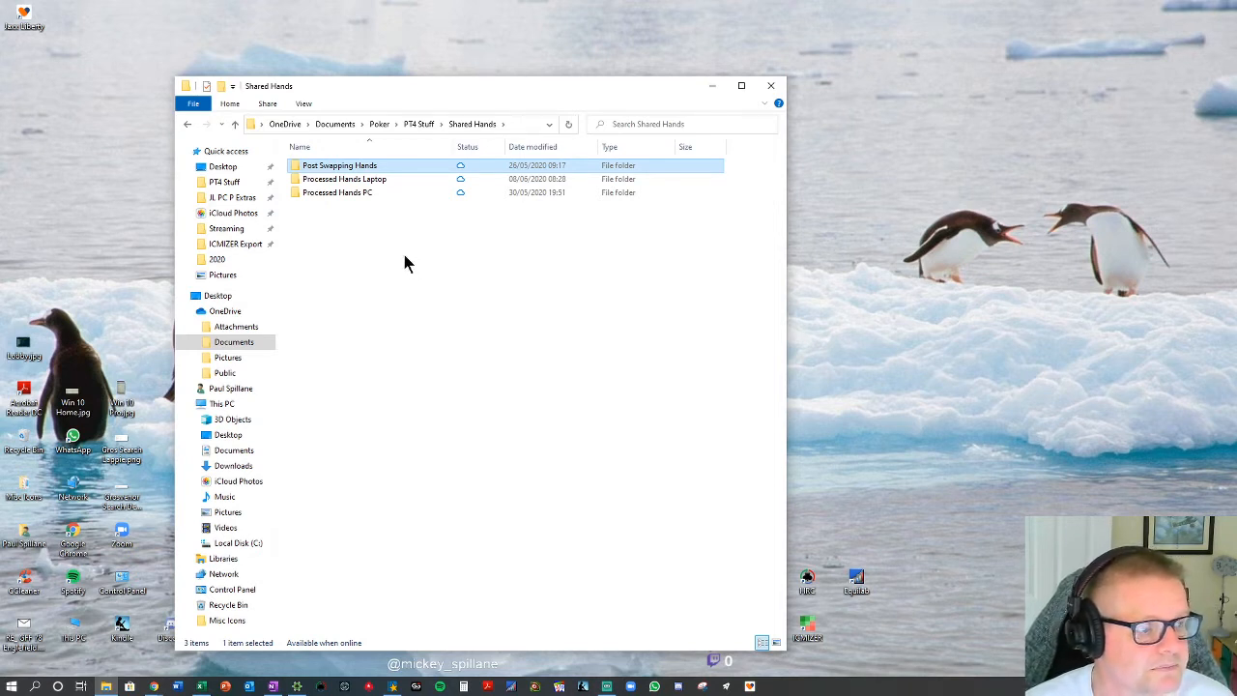
# Open Processed Hands Laptop and examine the dated subfolders in iPoker's 2020 folder.
pyautogui.doubleClick(319, 179)
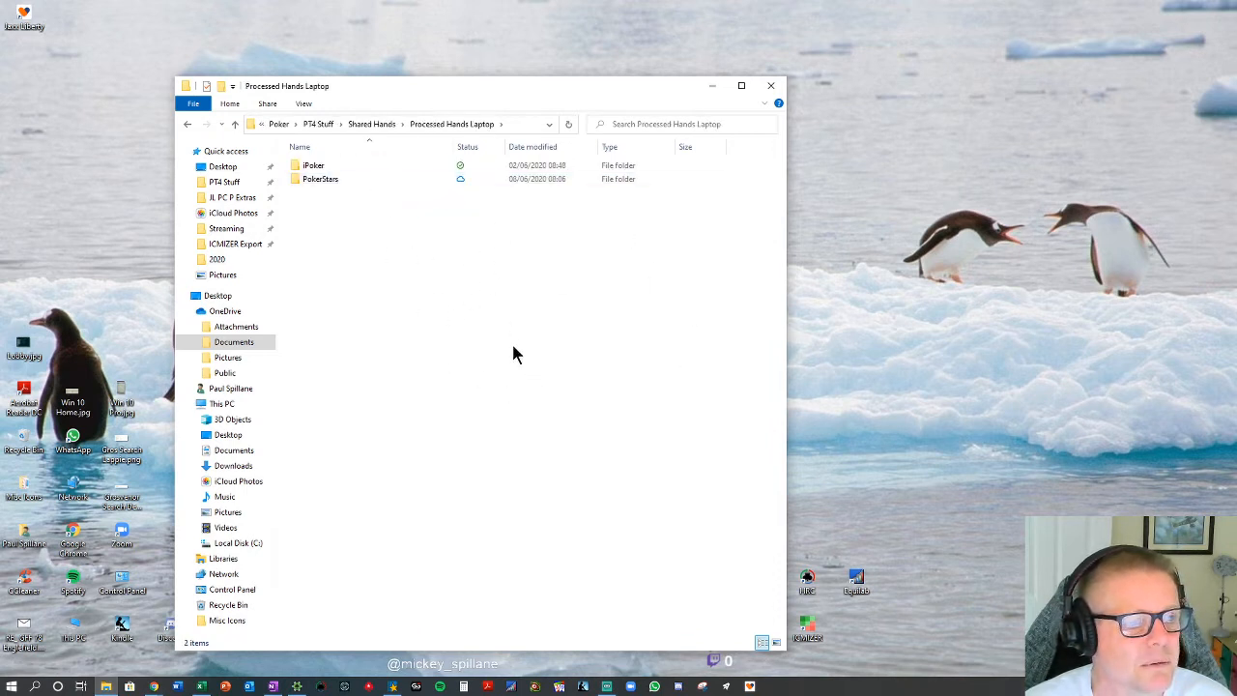
pyautogui.doubleClick(313, 167)
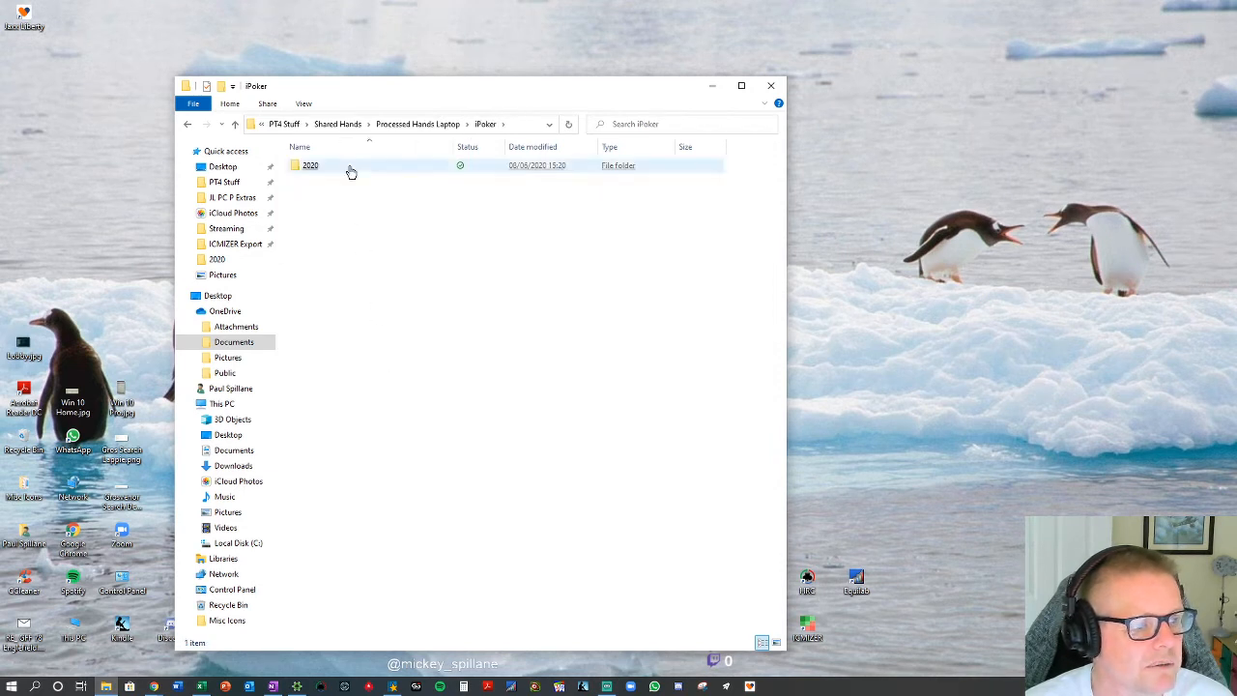
pyautogui.doubleClick(312, 168)
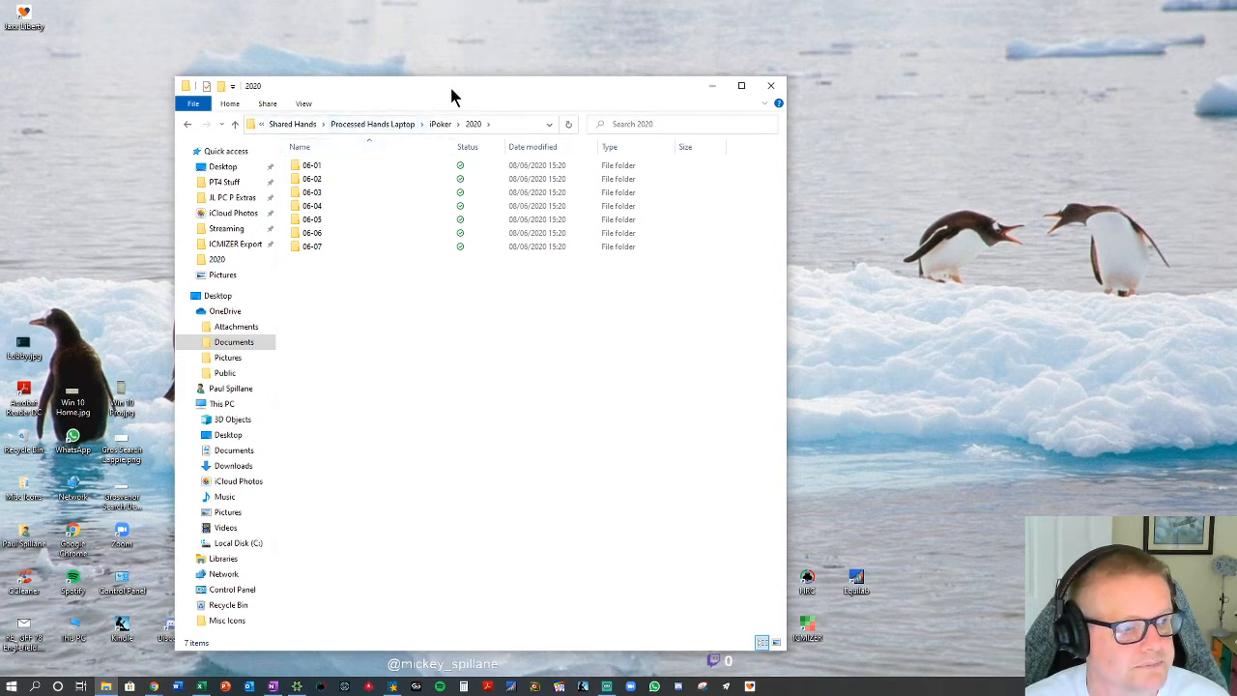
# Return to Shared Hands and examine the dated subfolders of iPoker's 2020 folder in Processed Hands PC.
pyautogui.click(292, 124)
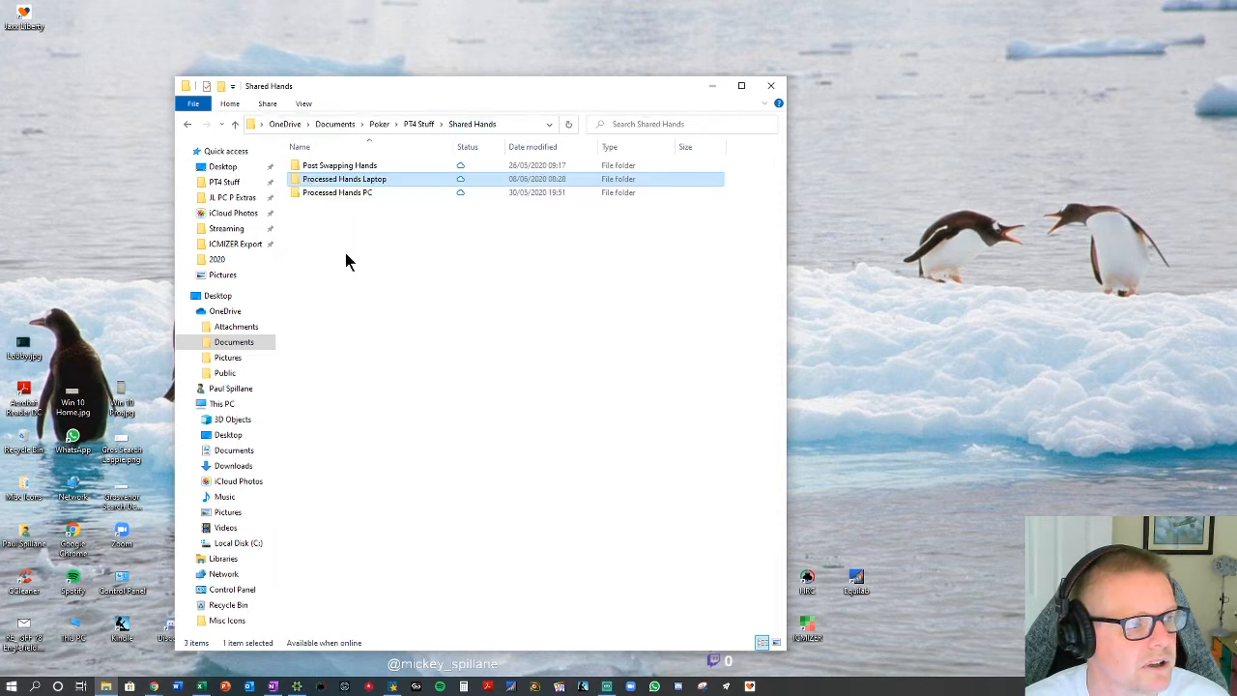
pyautogui.doubleClick(346, 195)
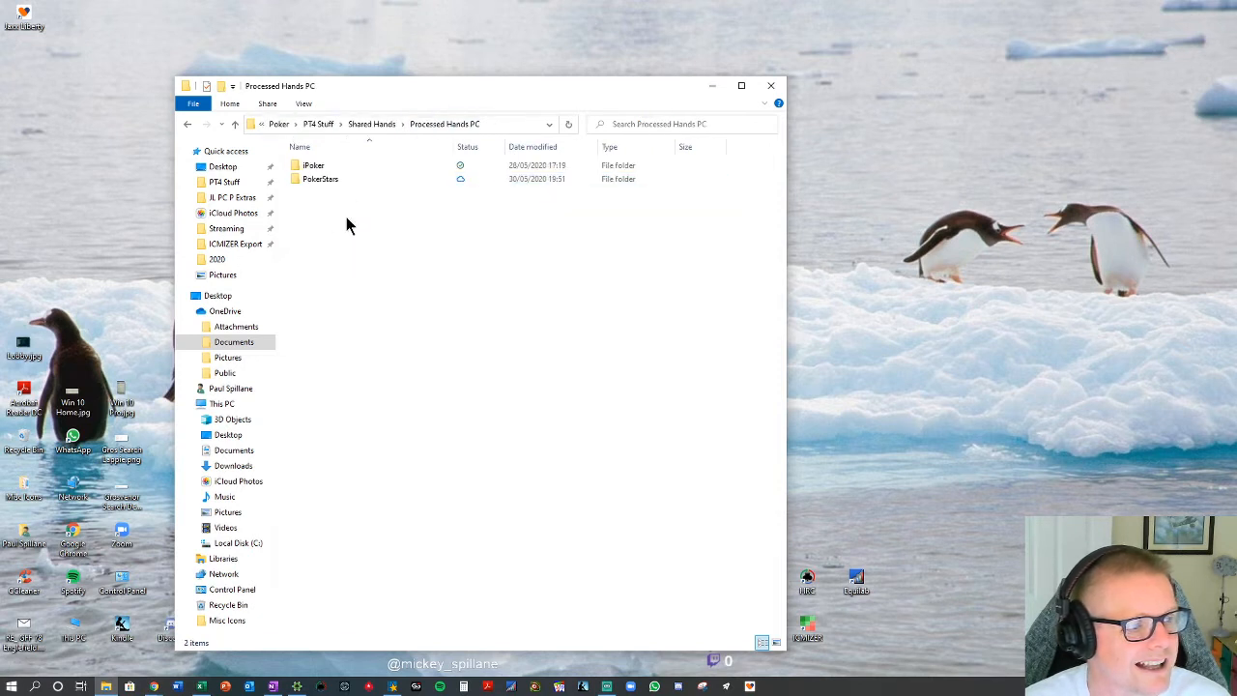
pyautogui.doubleClick(311, 165)
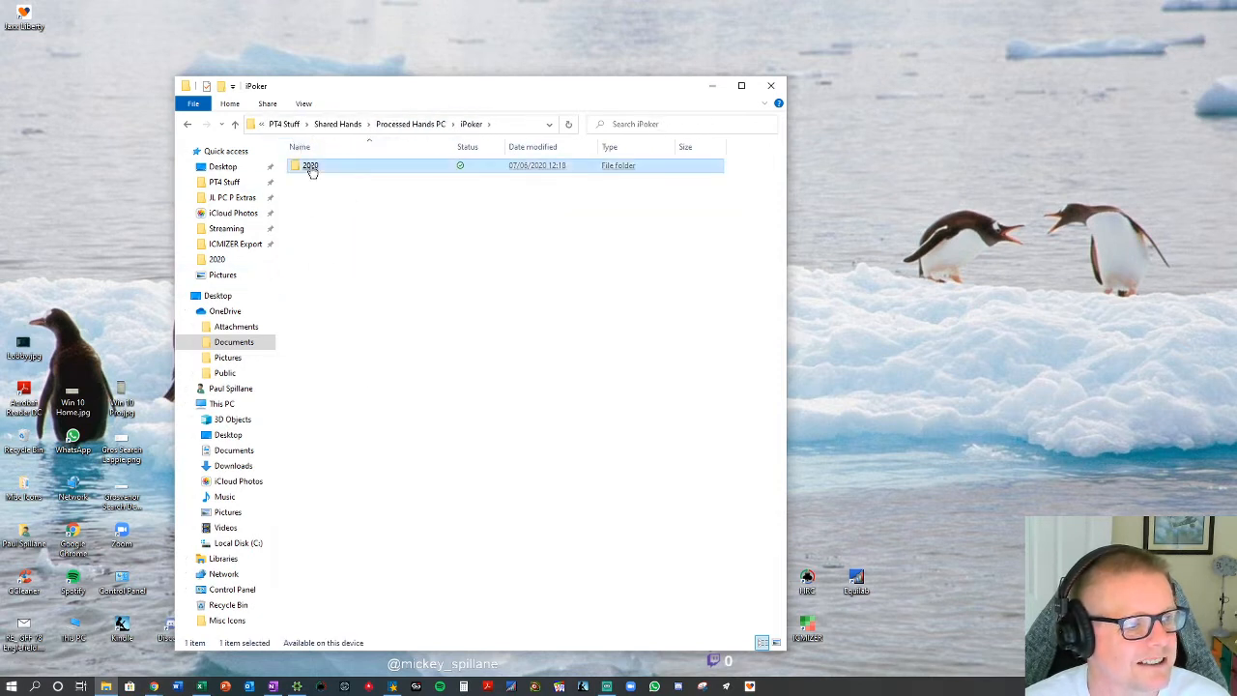
pyautogui.doubleClick(309, 165)
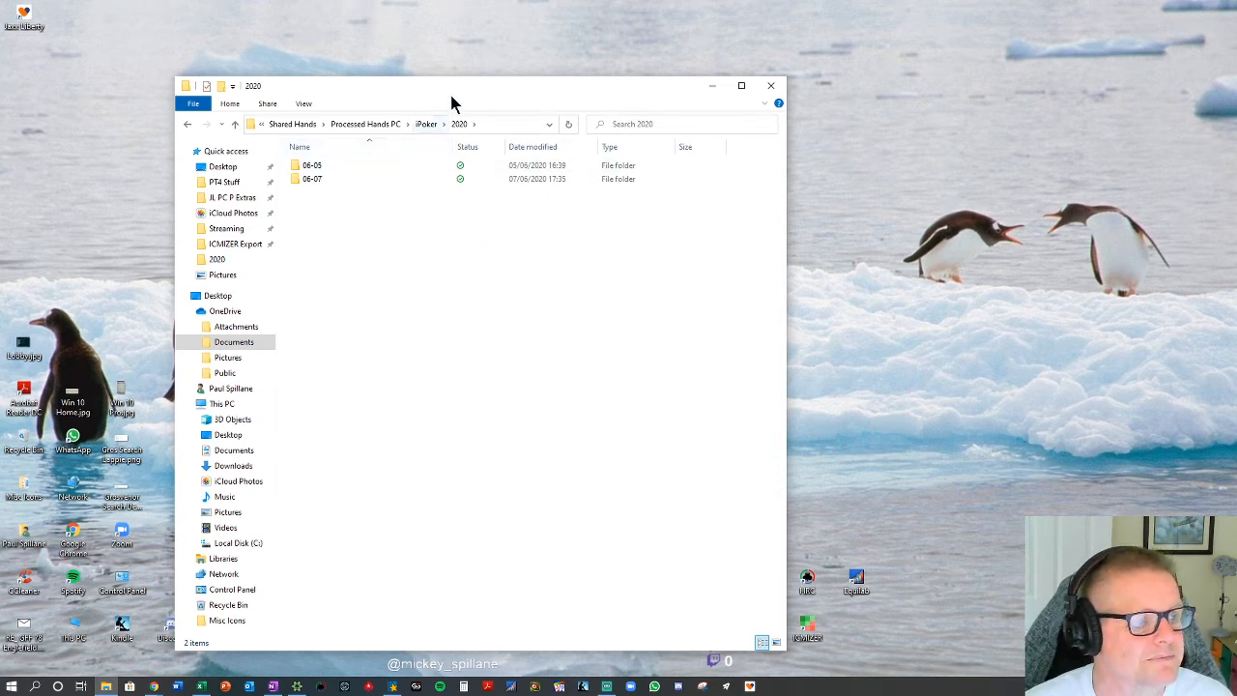
# Go back to the Processed Hands PC folder and arrange its window side by side with the PokerTracker window.
pyautogui.click(310, 128)
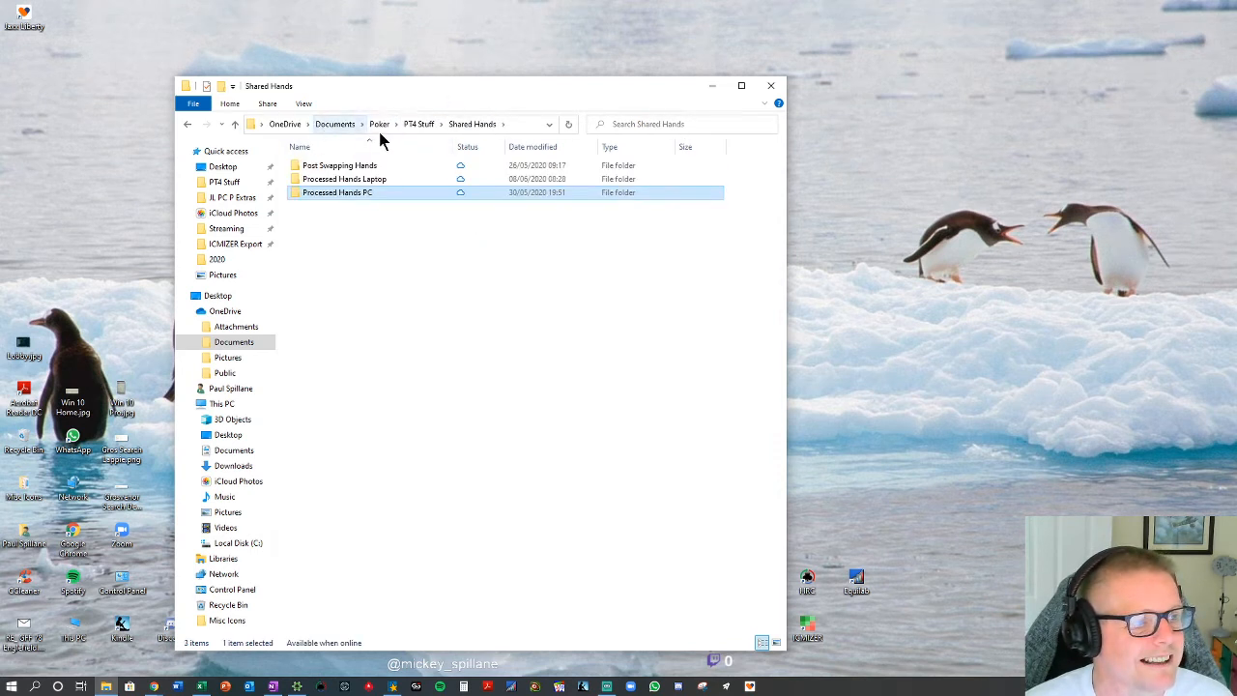
pyautogui.doubleClick(340, 192)
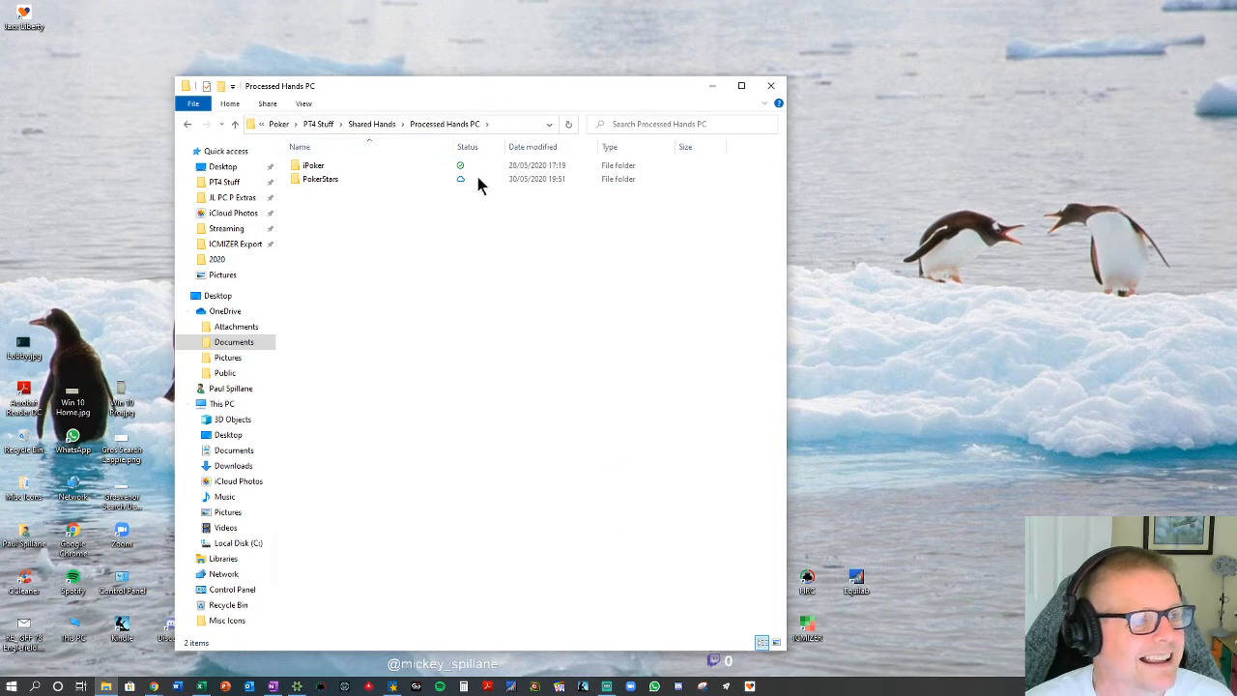
pyautogui.moveTo(523, 86); pyautogui.dragTo(385, 60)
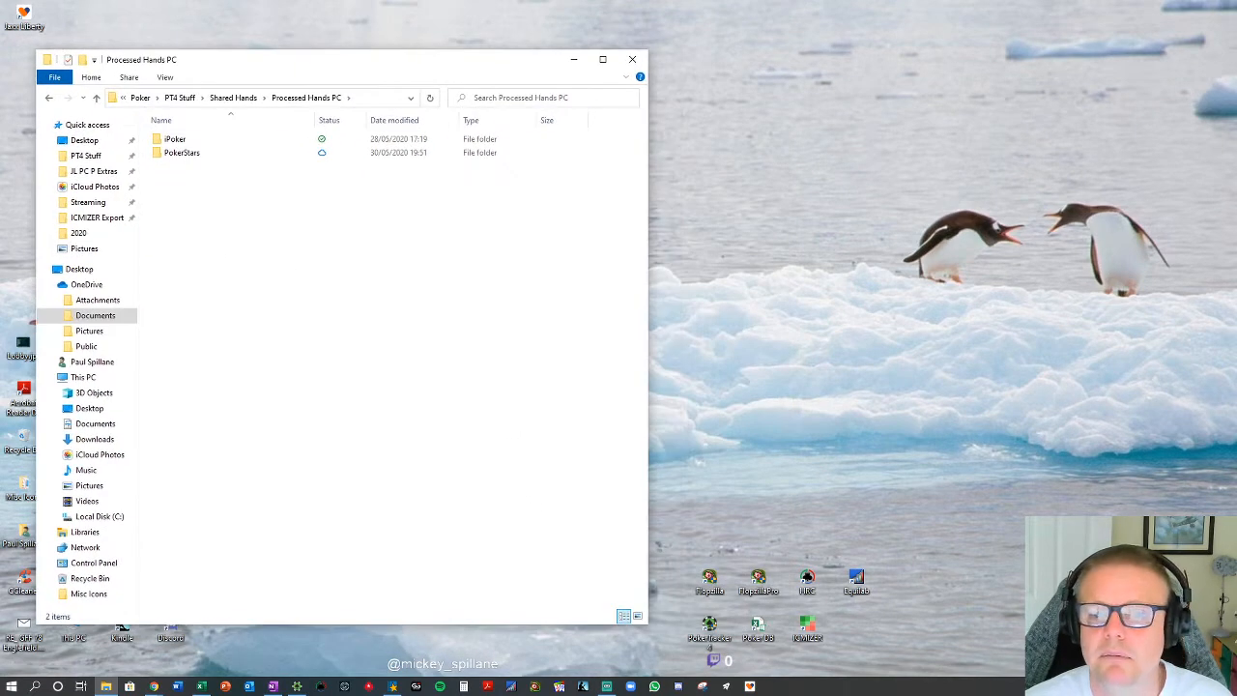
pyautogui.click(297, 686)
pyautogui.moveTo(1069, 116); pyautogui.dragTo(930, 56)
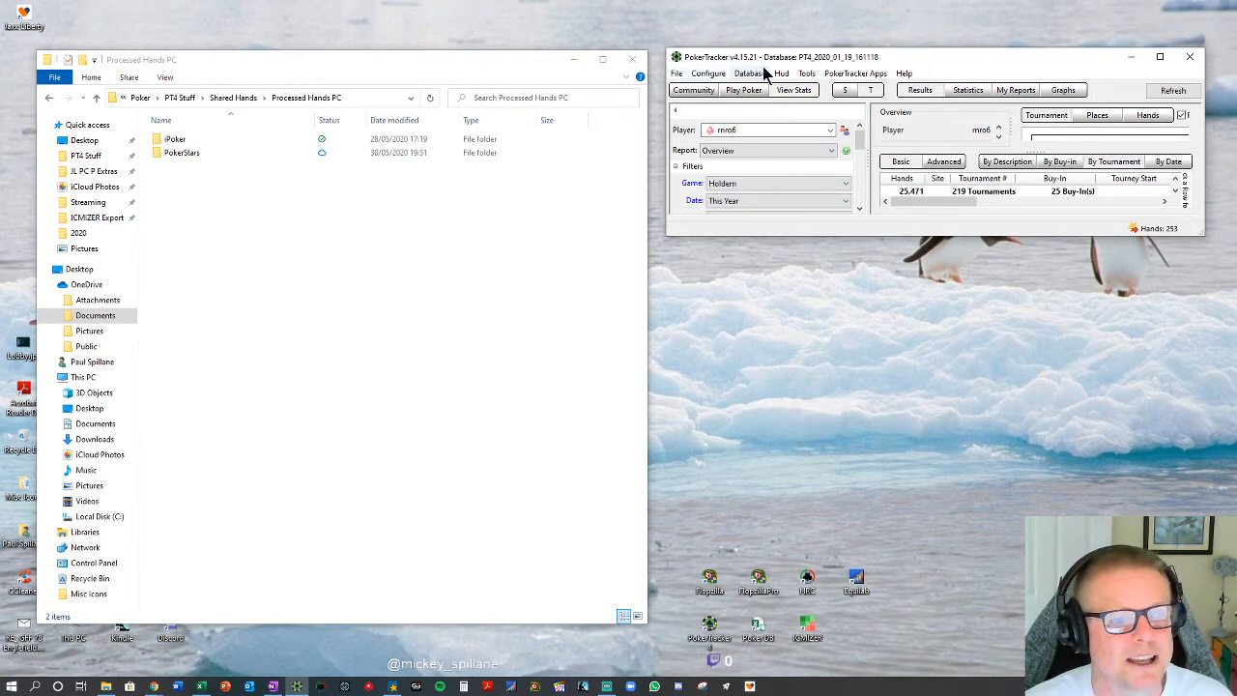
# Open PokerTracker's Sites & Import Options and view the hand history directories configured for iPoker Network.
pyautogui.click(706, 75)
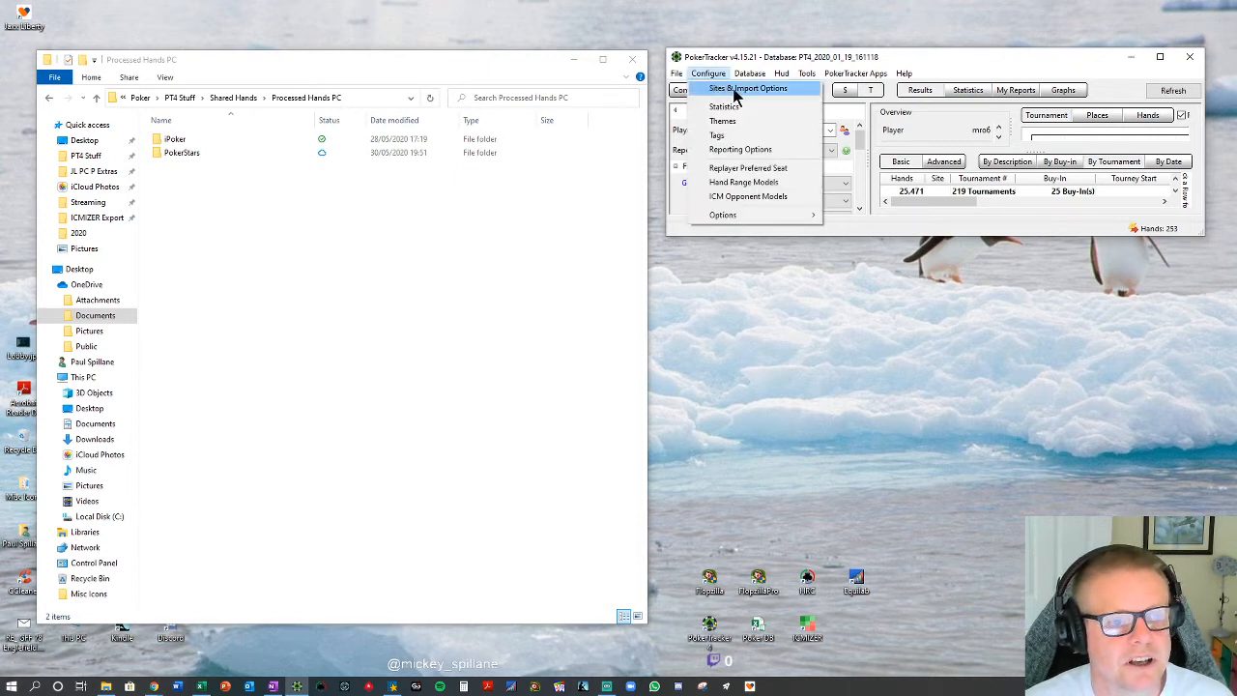
pyautogui.click(733, 88)
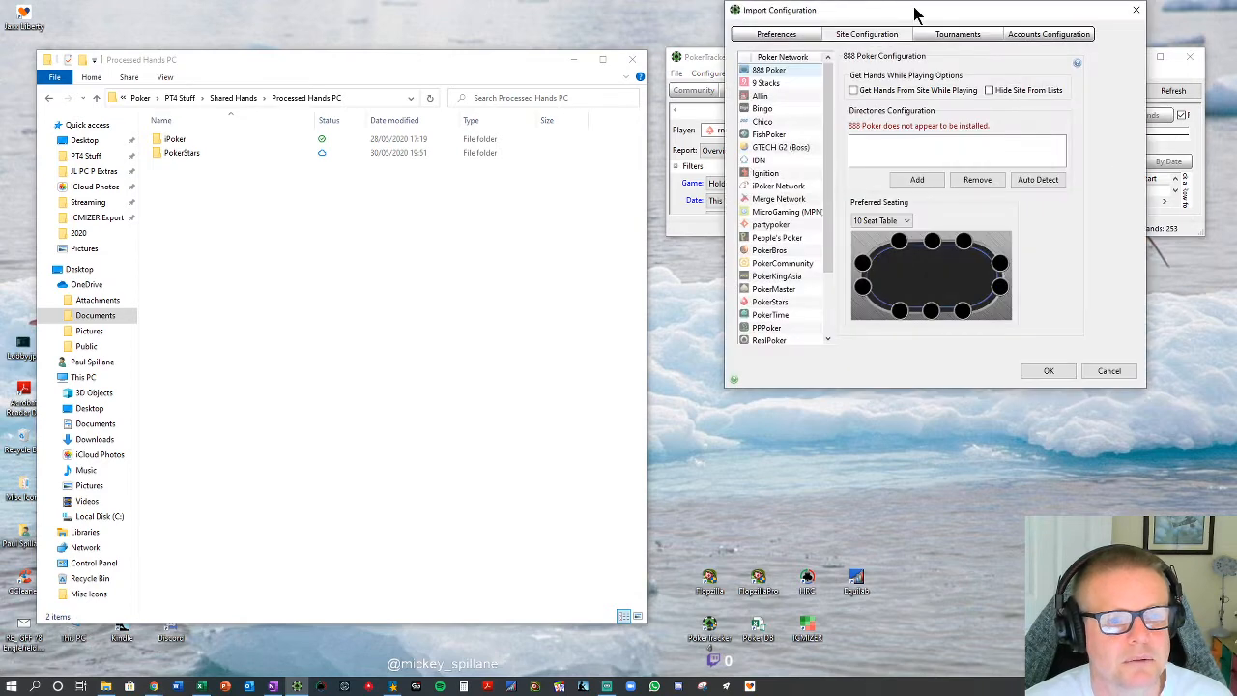
pyautogui.moveTo(916, 14); pyautogui.dragTo(906, 152)
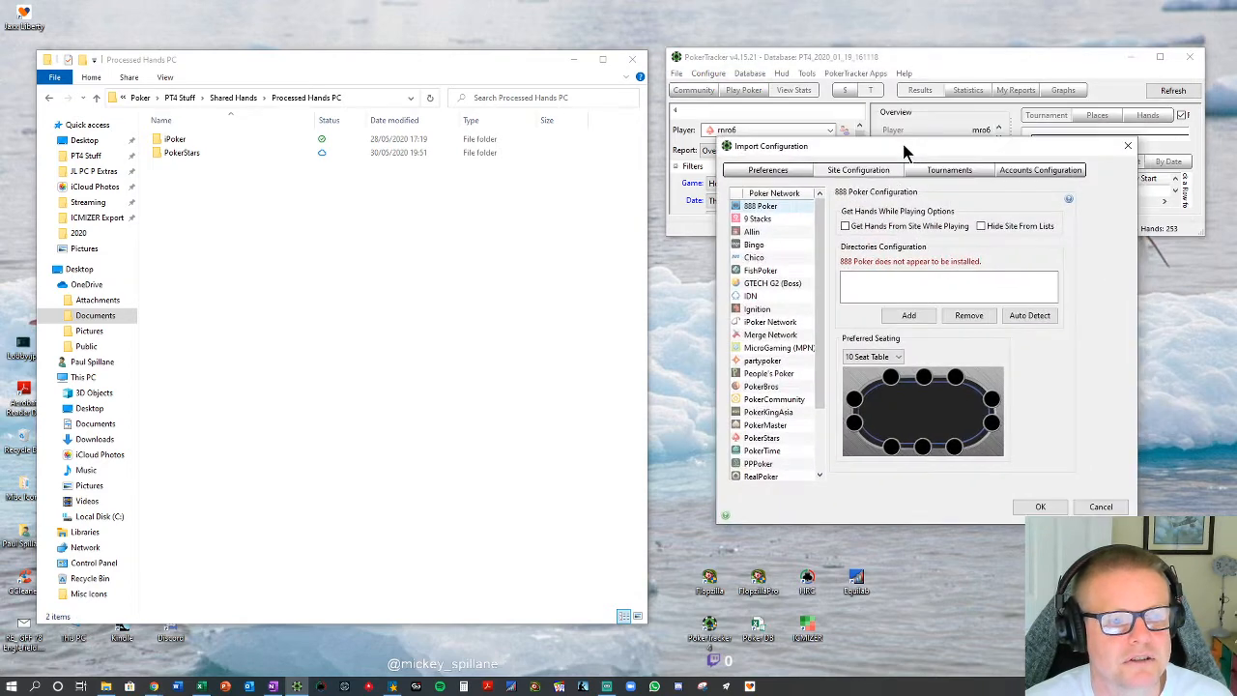
pyautogui.click(771, 322)
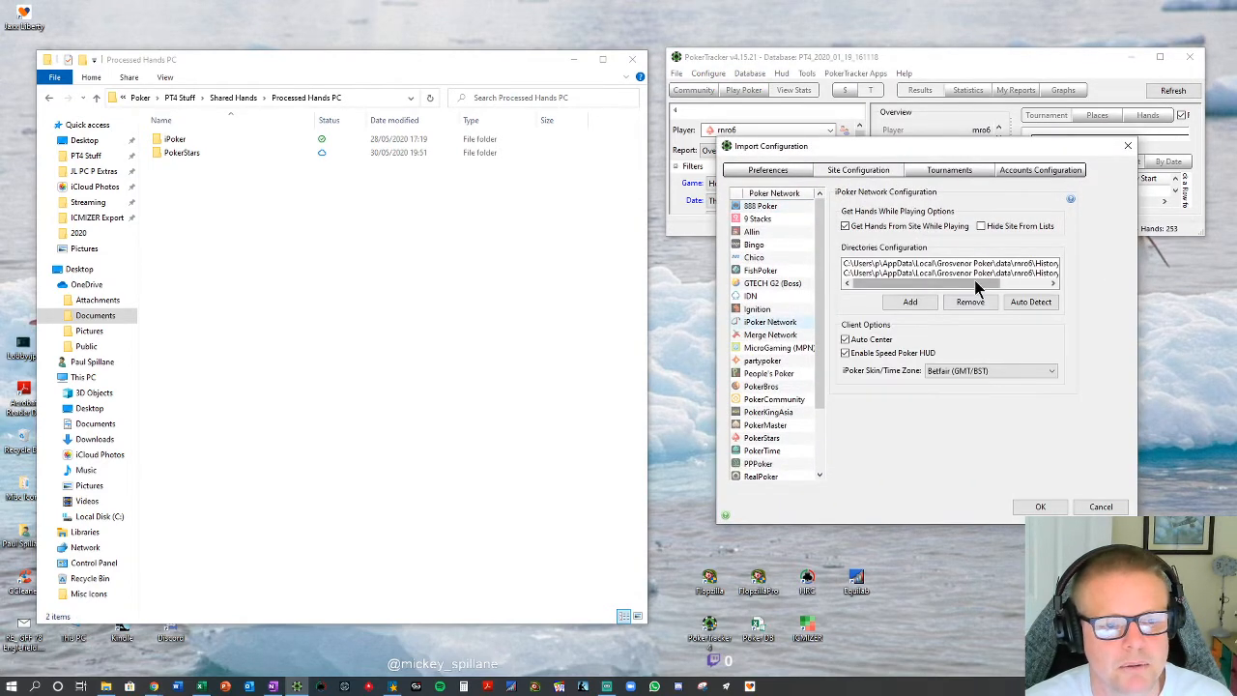
pyautogui.moveTo(975, 282); pyautogui.dragTo(860, 266)
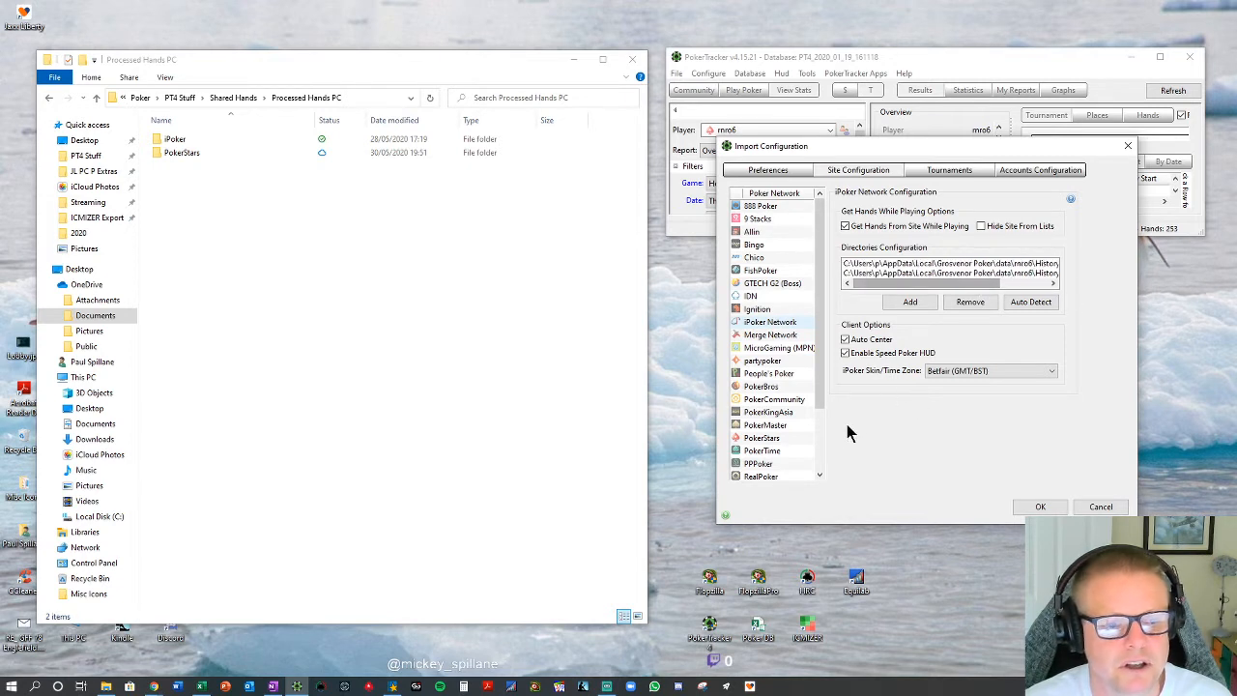
# In the import preferences, choose Processed Hands PC under PT4 Stuff\Shared Hands as the destination for moved processed files.
pyautogui.click(768, 171)
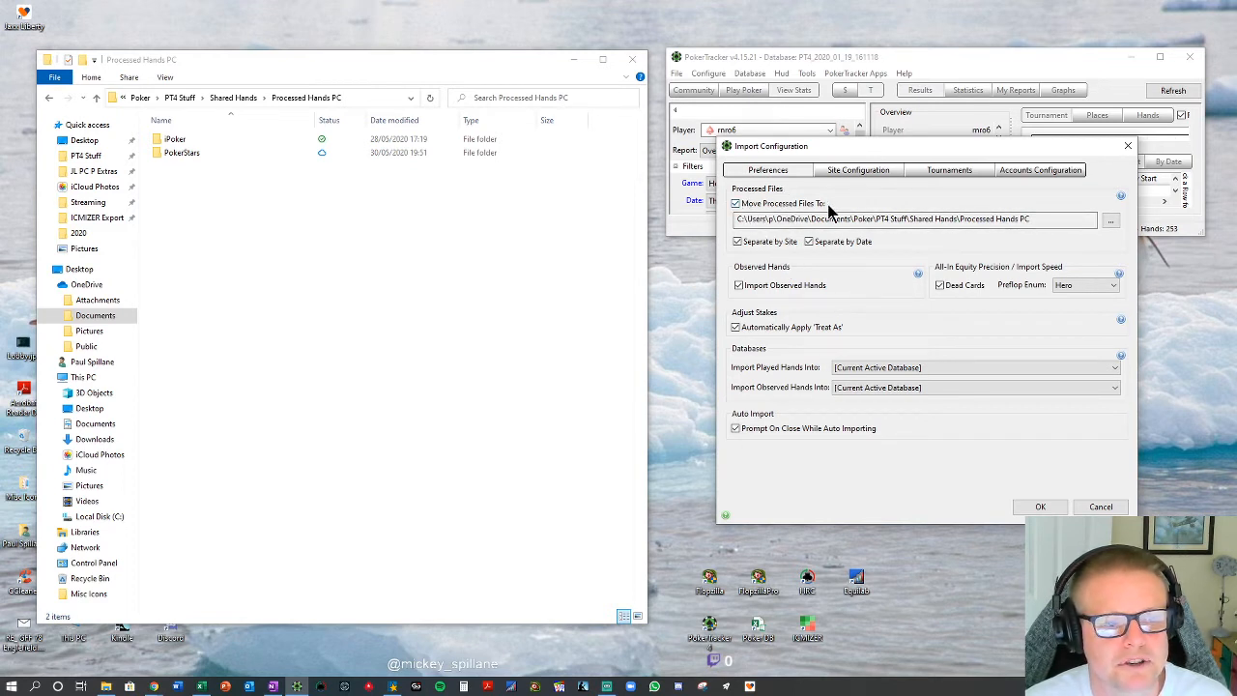
pyautogui.moveTo(738, 218); pyautogui.dragTo(1041, 238)
pyautogui.click(1067, 224)
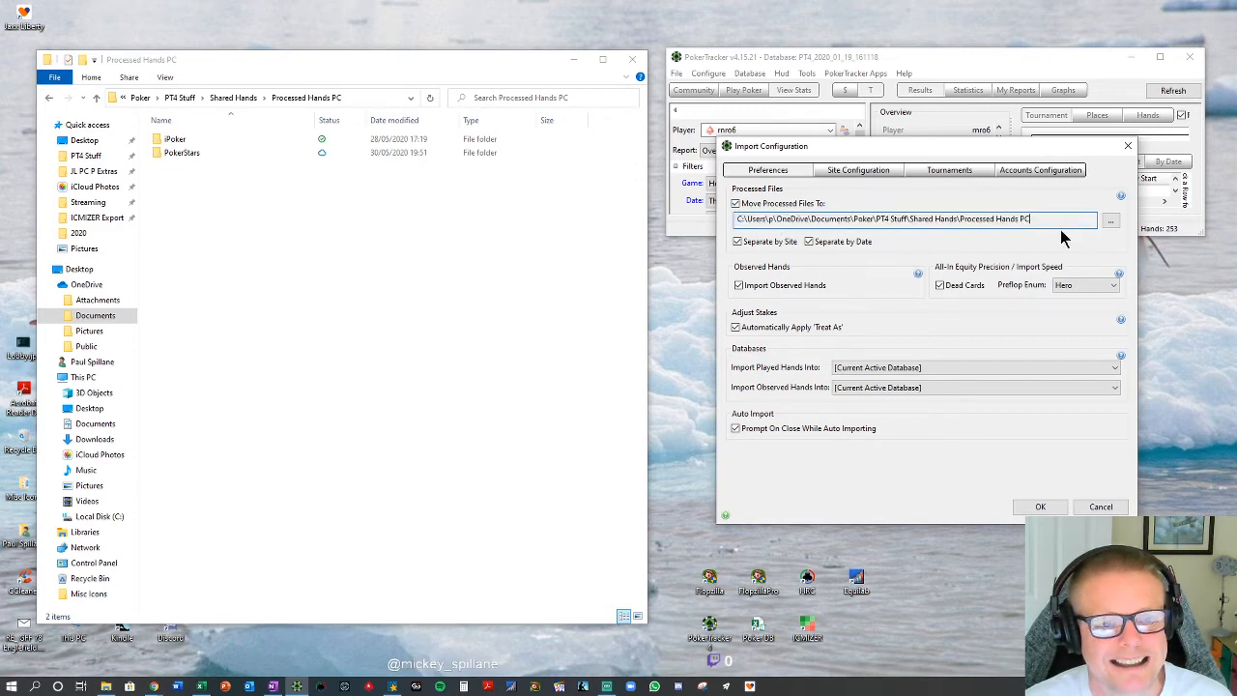
pyautogui.click(1110, 221)
pyautogui.scroll(-4, 844, 408)
pyautogui.scroll(3, 843, 408)
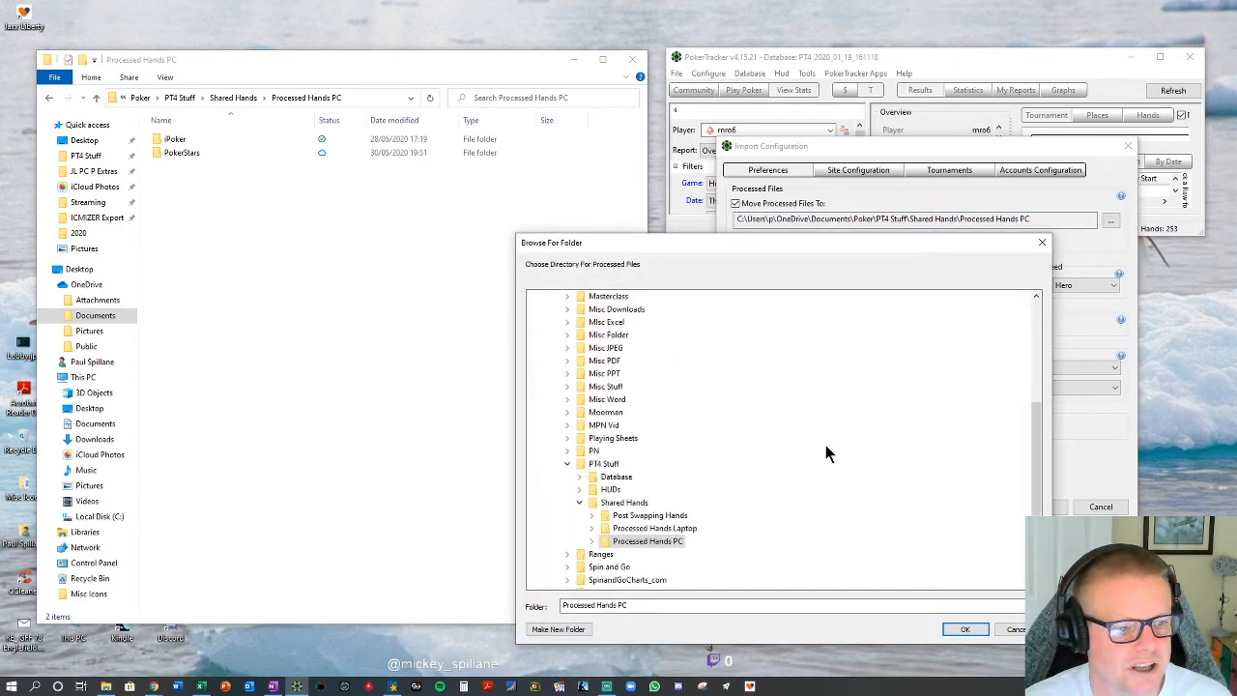
pyautogui.scroll(-4, 827, 443)
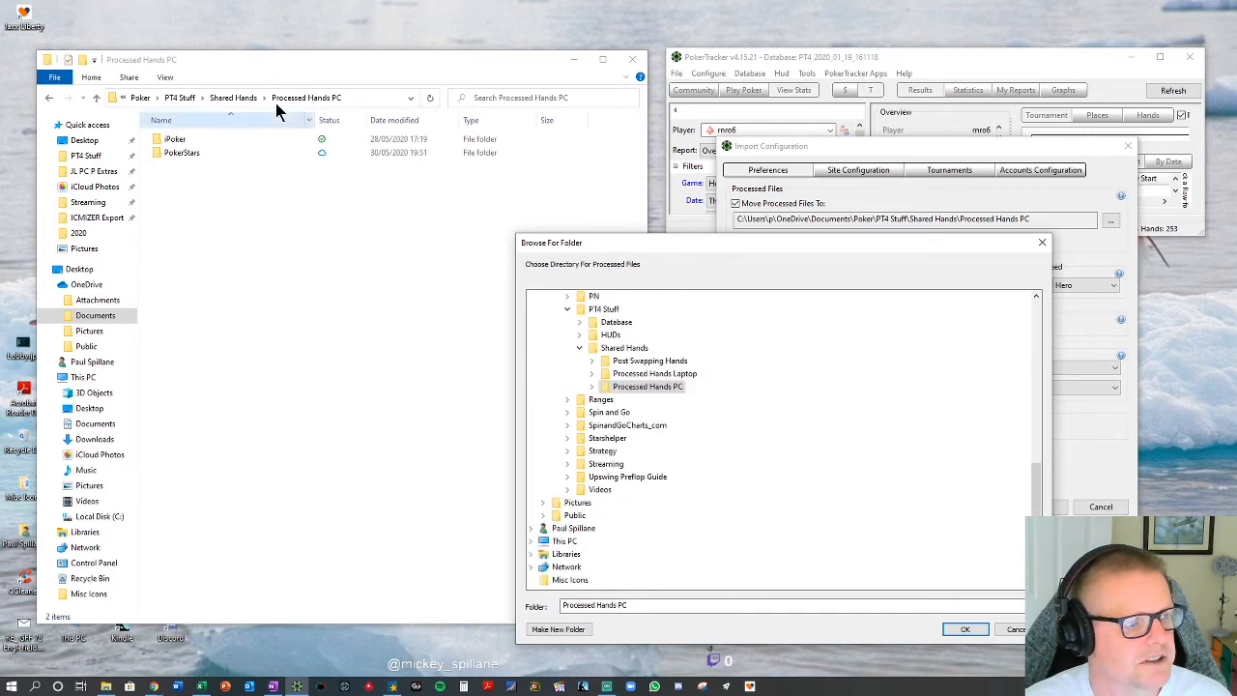
pyautogui.moveTo(363, 64); pyautogui.dragTo(326, 71)
pyautogui.click(852, 258)
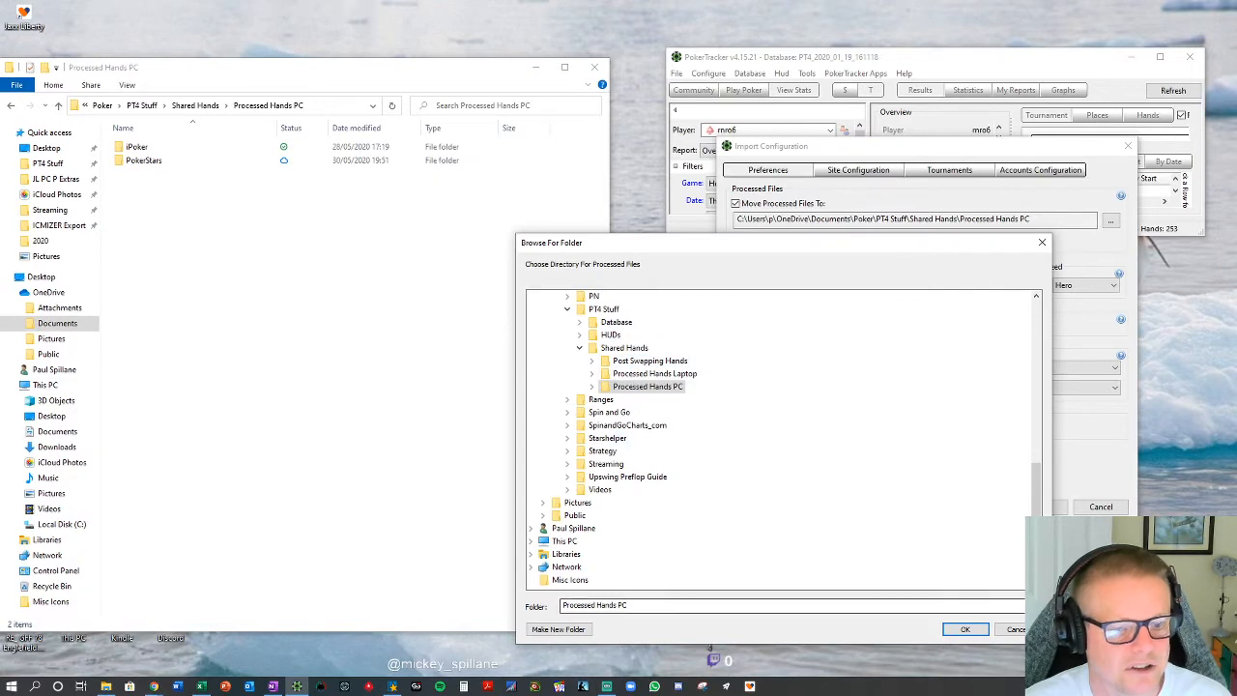
pyautogui.click(965, 629)
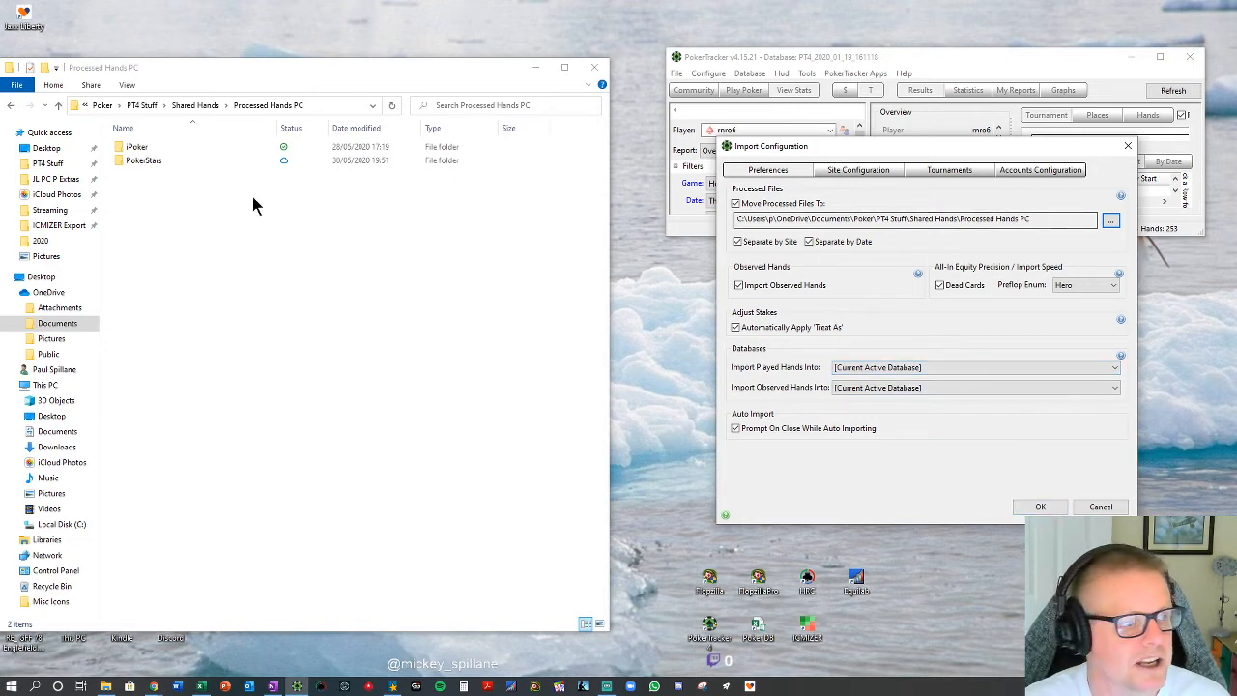
# Open the Processed Hands Laptop folder in Shared Hands, and cancel PokerTracker's import configuration.
pyautogui.click(200, 106)
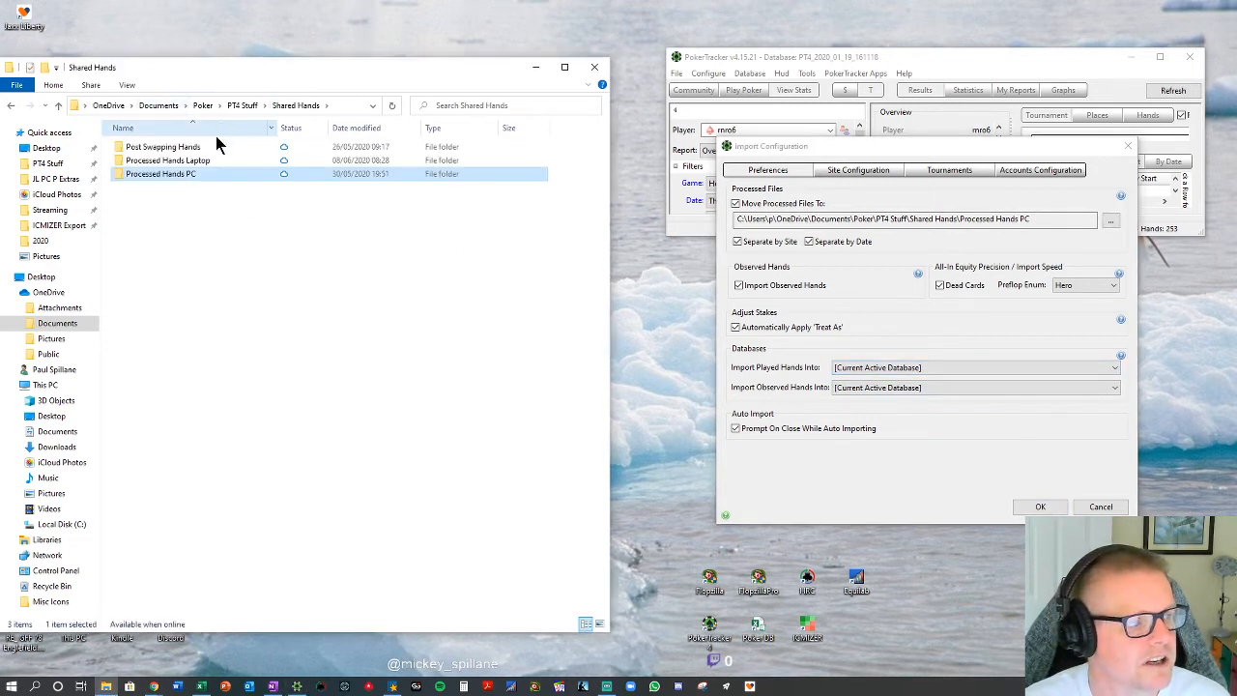
pyautogui.doubleClick(178, 162)
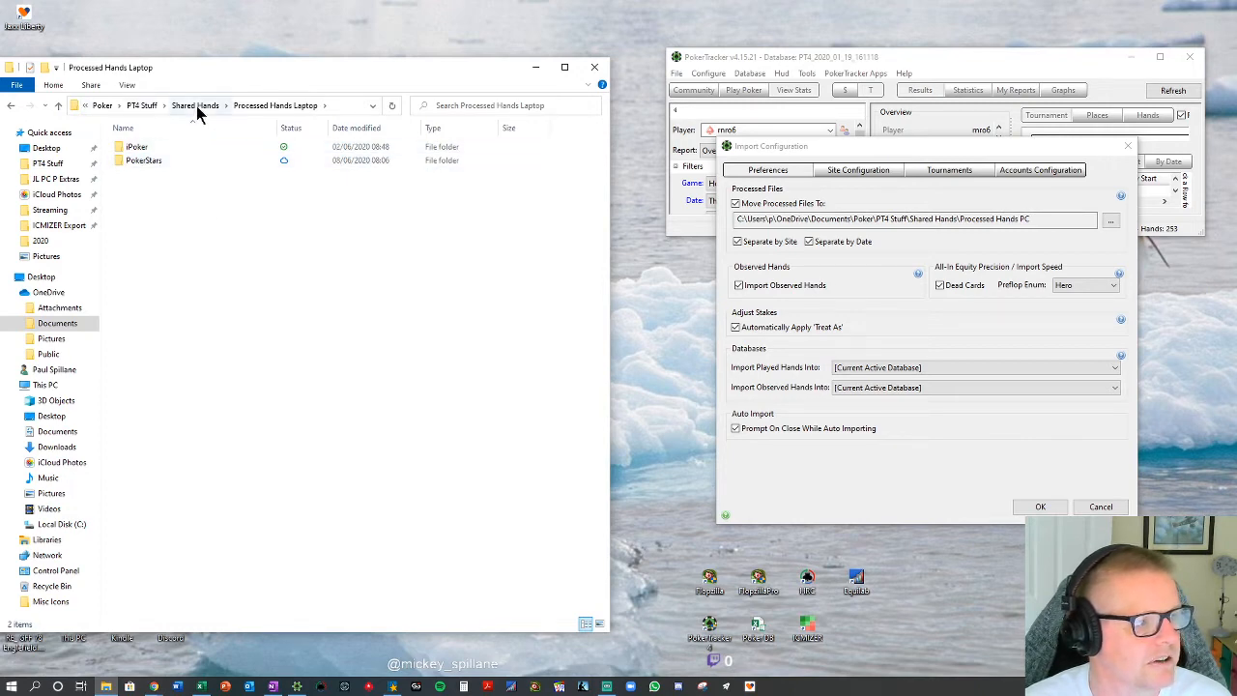
pyautogui.click(1096, 507)
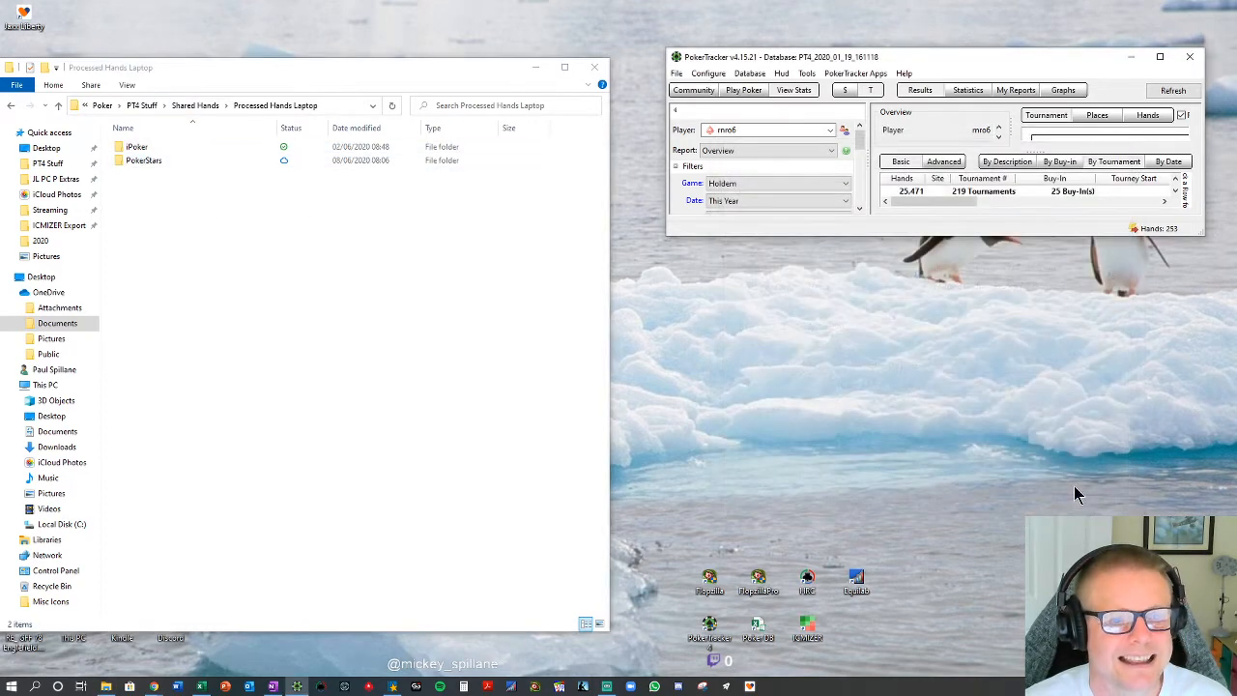
# Switch PokerTracker to its Play Poker view, make the window taller, and stop getting hands automatically.
pyautogui.click(744, 90)
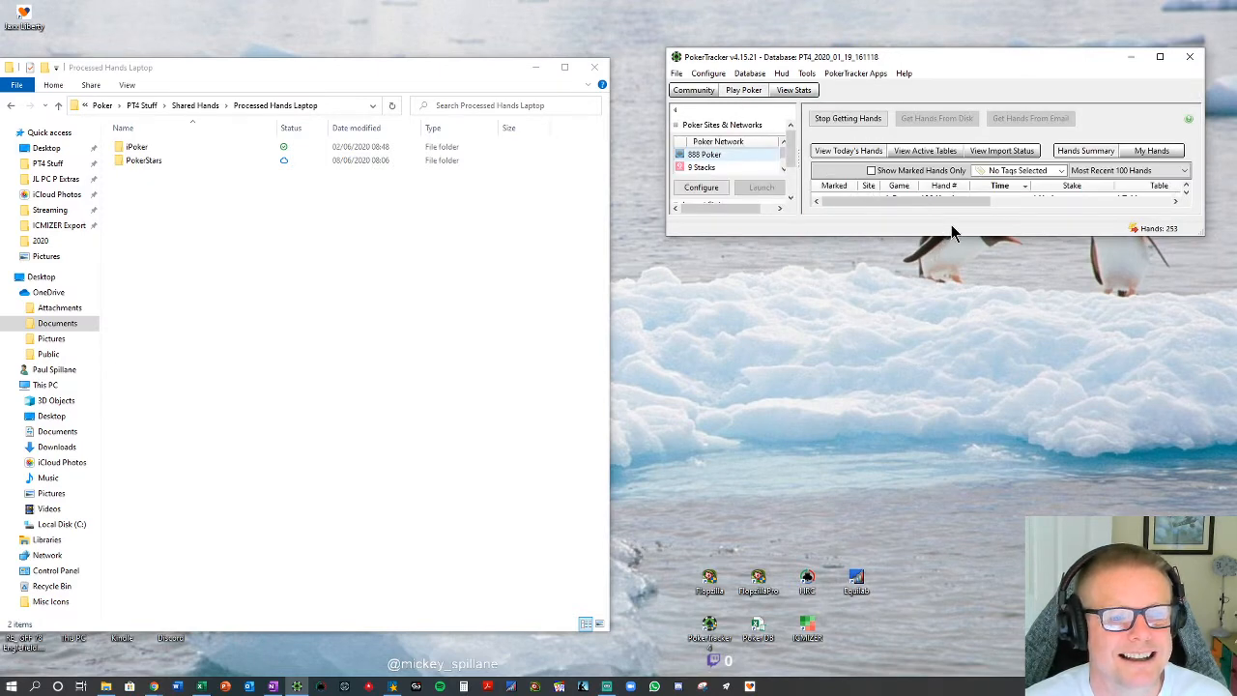
pyautogui.moveTo(951, 236); pyautogui.dragTo(961, 366)
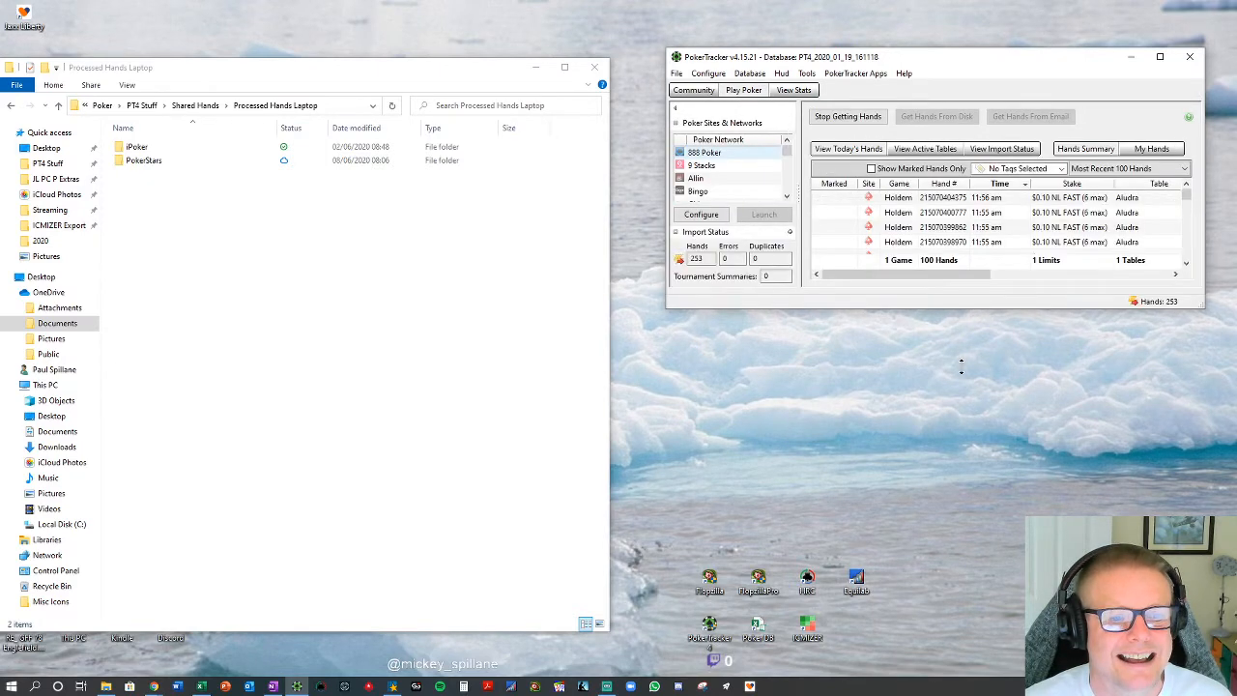
pyautogui.click(879, 117)
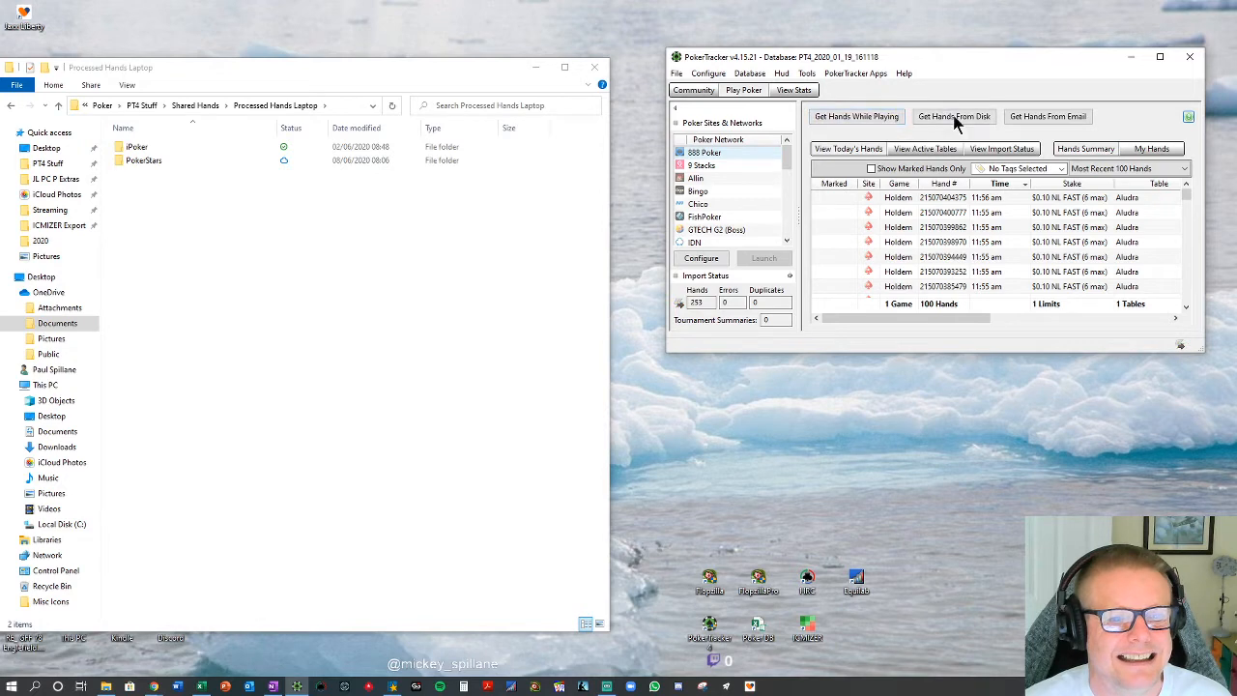
# Get hands from disk by importing the whole Processed Hands Laptop directory under PT4 Stuff\Shared Hands.
pyautogui.click(954, 117)
pyautogui.moveTo(1026, 136); pyautogui.dragTo(1027, 92)
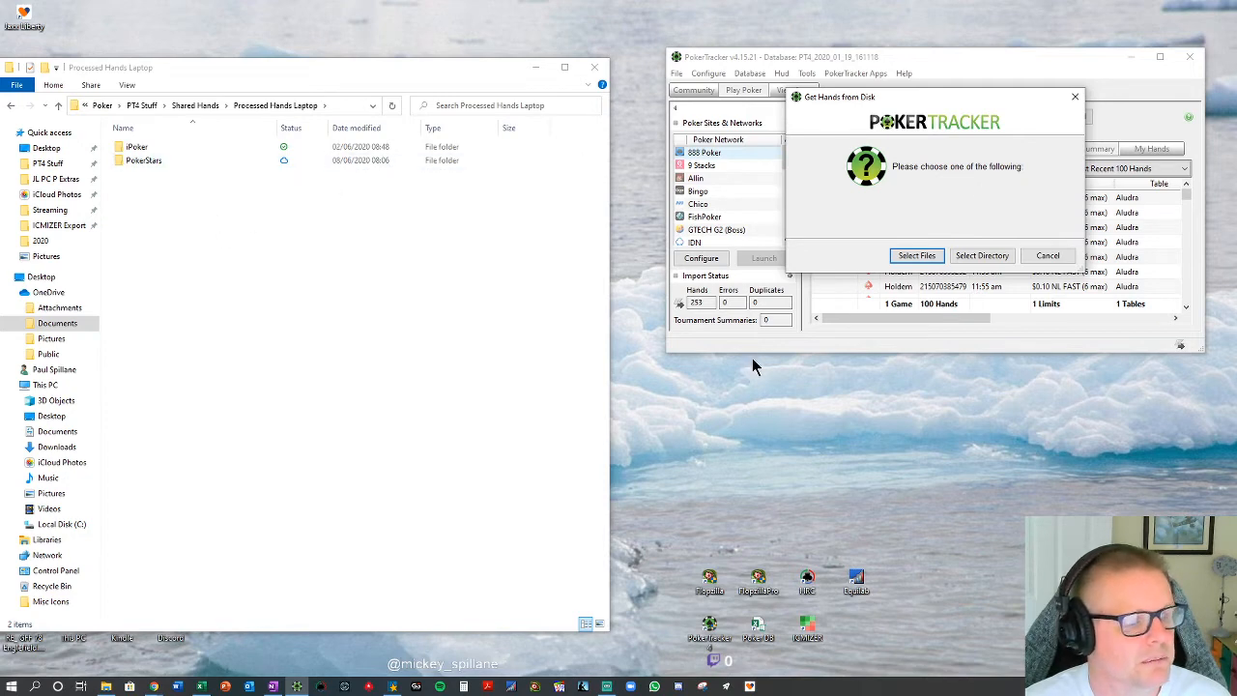
pyautogui.click(972, 257)
pyautogui.moveTo(870, 247); pyautogui.dragTo(1030, 61)
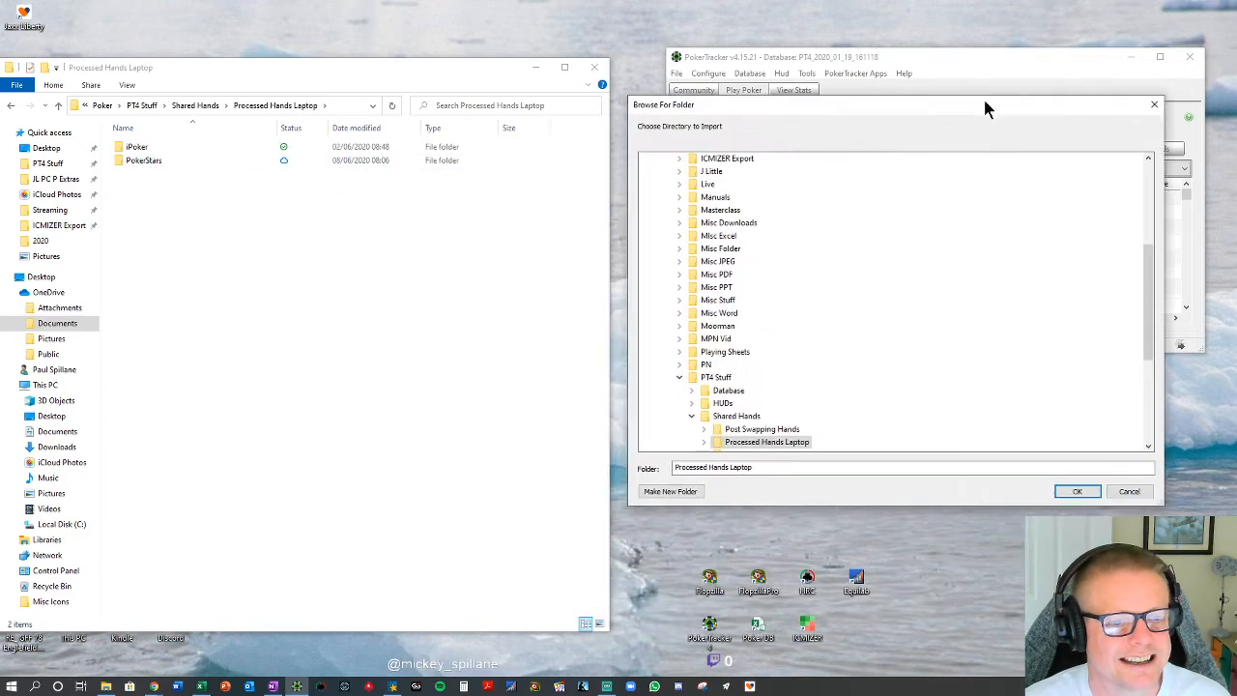
pyautogui.scroll(-4, 976, 304)
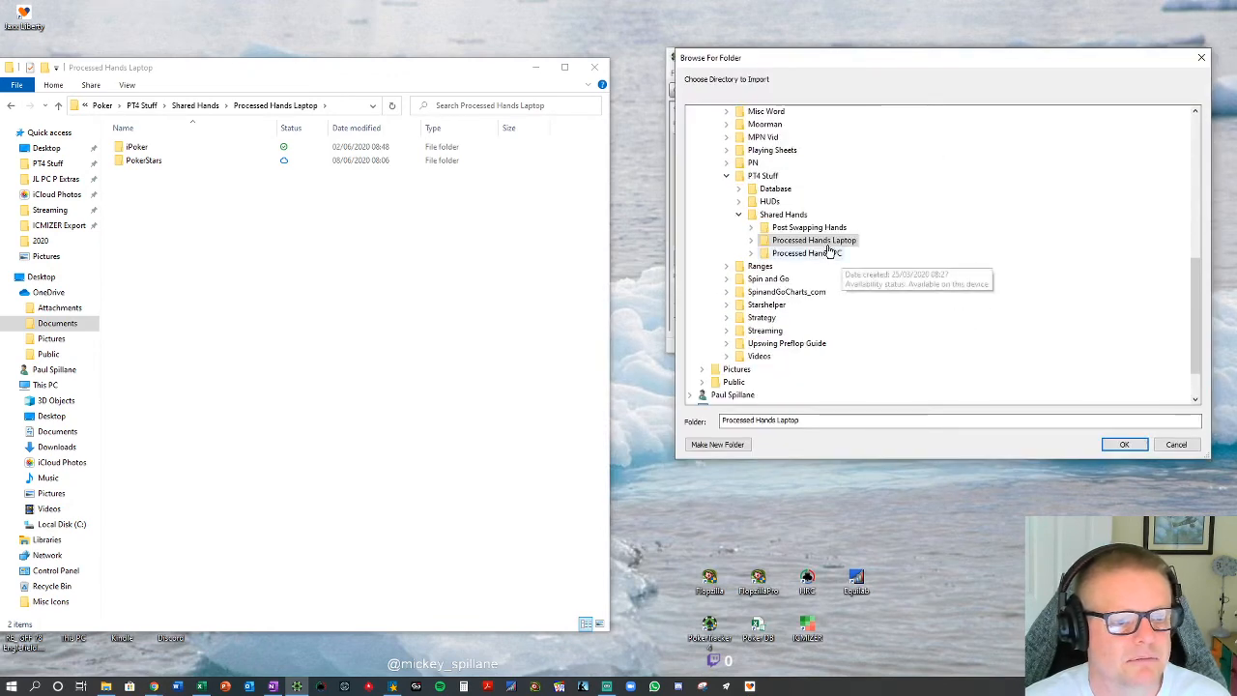
pyautogui.doubleClick(785, 242)
pyautogui.doubleClick(815, 253)
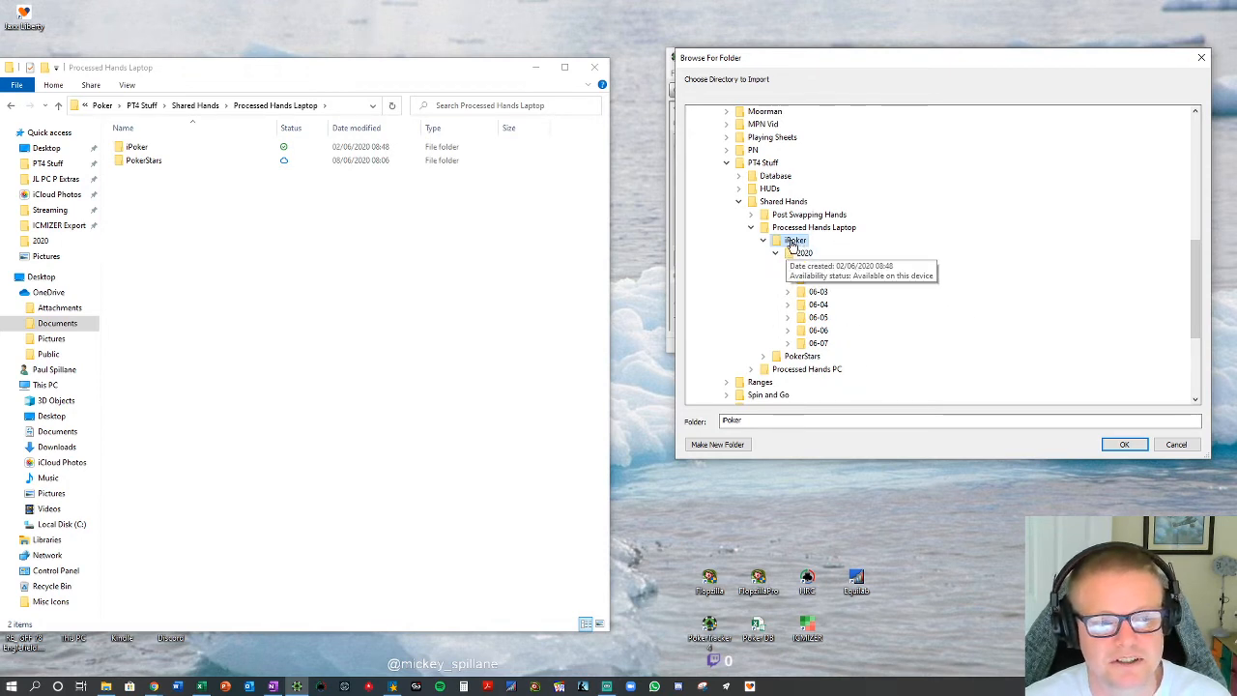
pyautogui.click(823, 232)
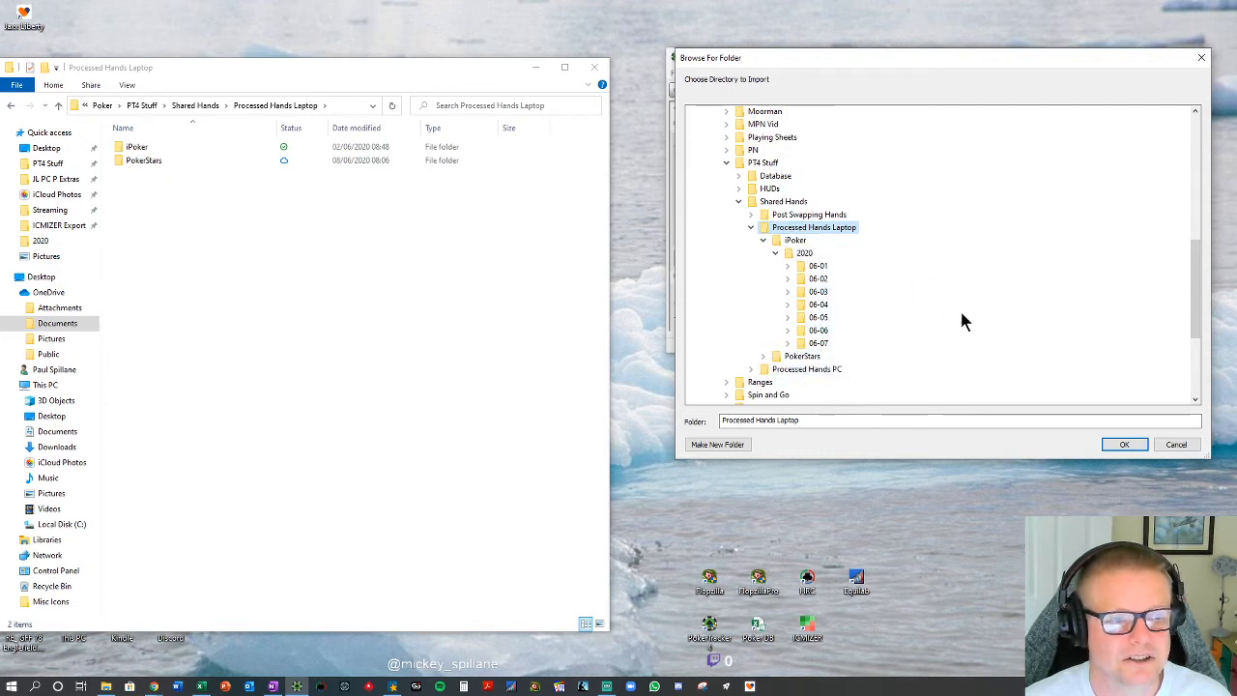
pyautogui.click(1121, 444)
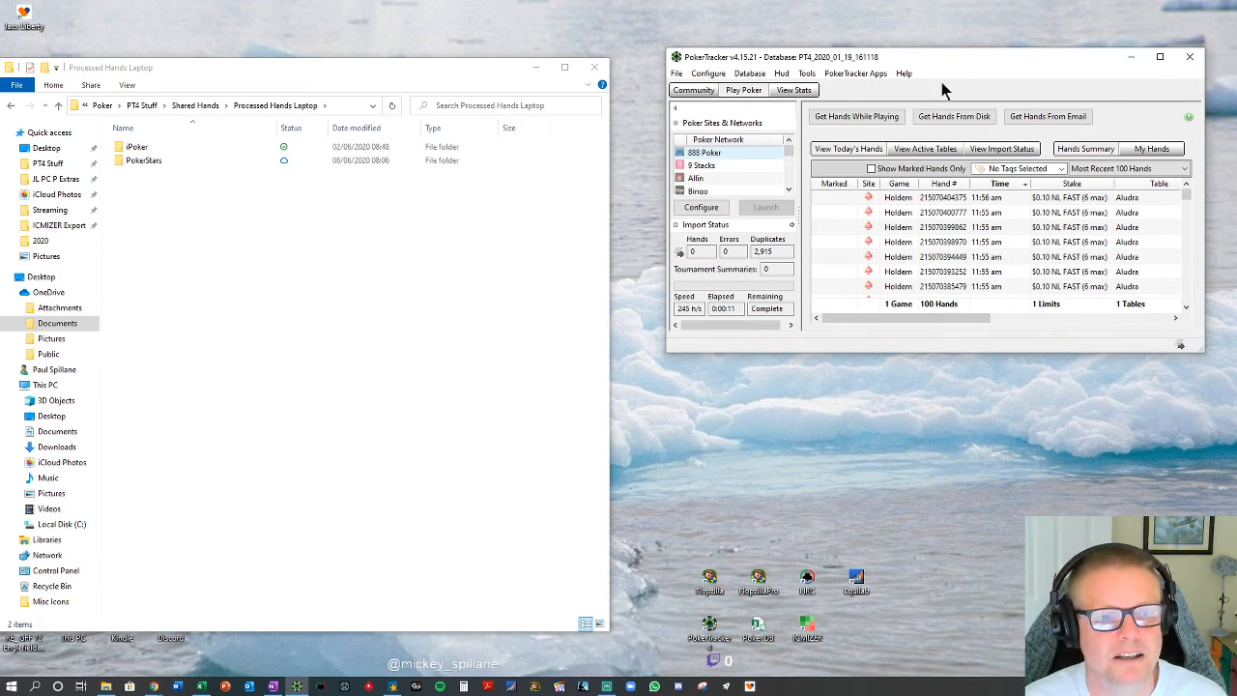
# Move the PokerTracker window out of the way and open iPoker's 2020 folder inside Processed Hands Laptop.
pyautogui.moveTo(967, 61); pyautogui.dragTo(1236, 159)
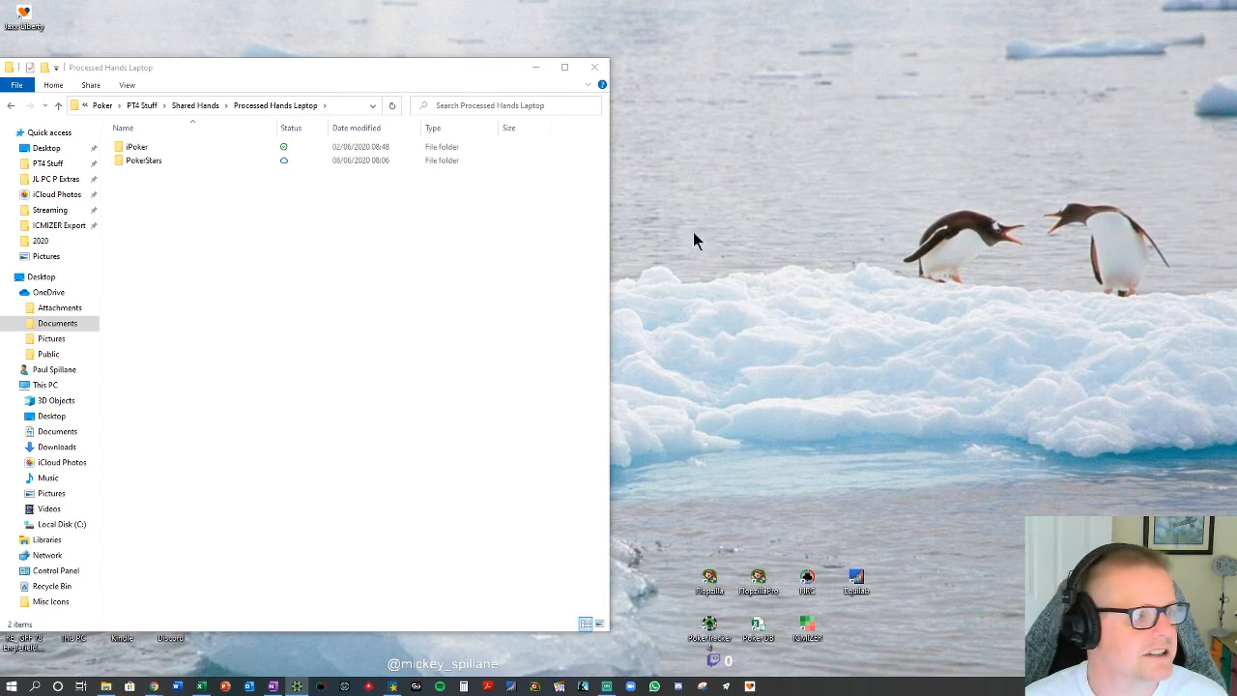
pyautogui.moveTo(307, 75); pyautogui.dragTo(745, 102)
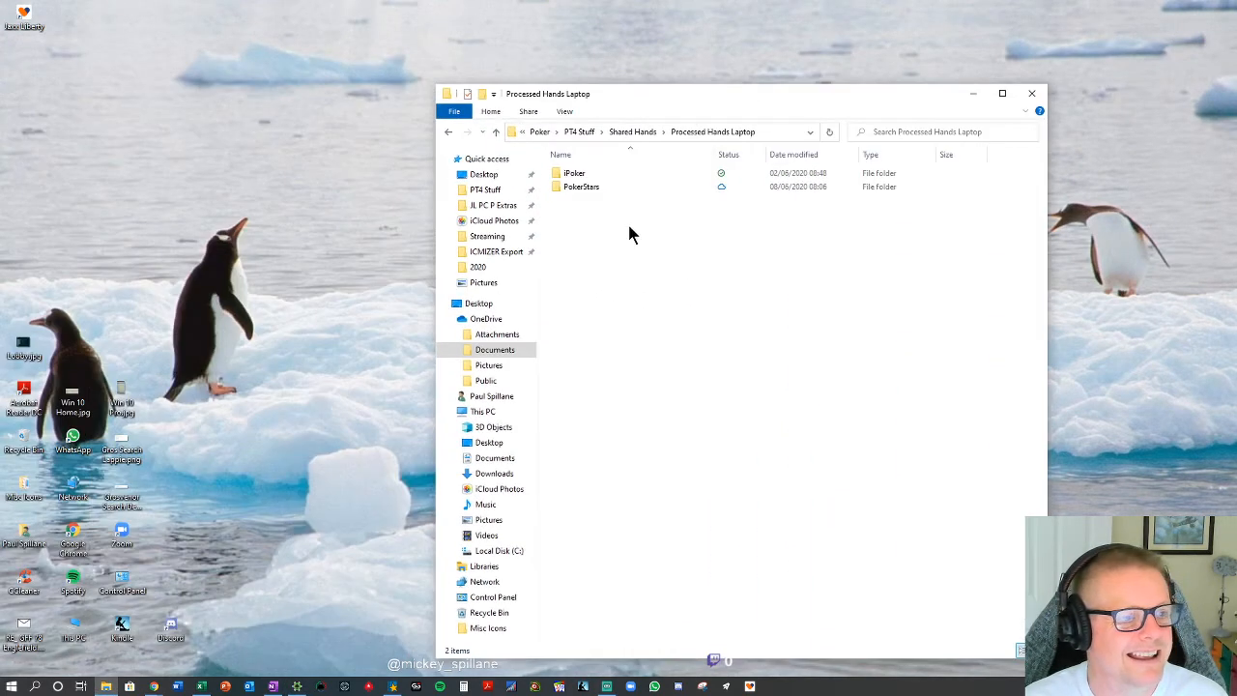
pyautogui.doubleClick(574, 173)
pyautogui.doubleClick(572, 173)
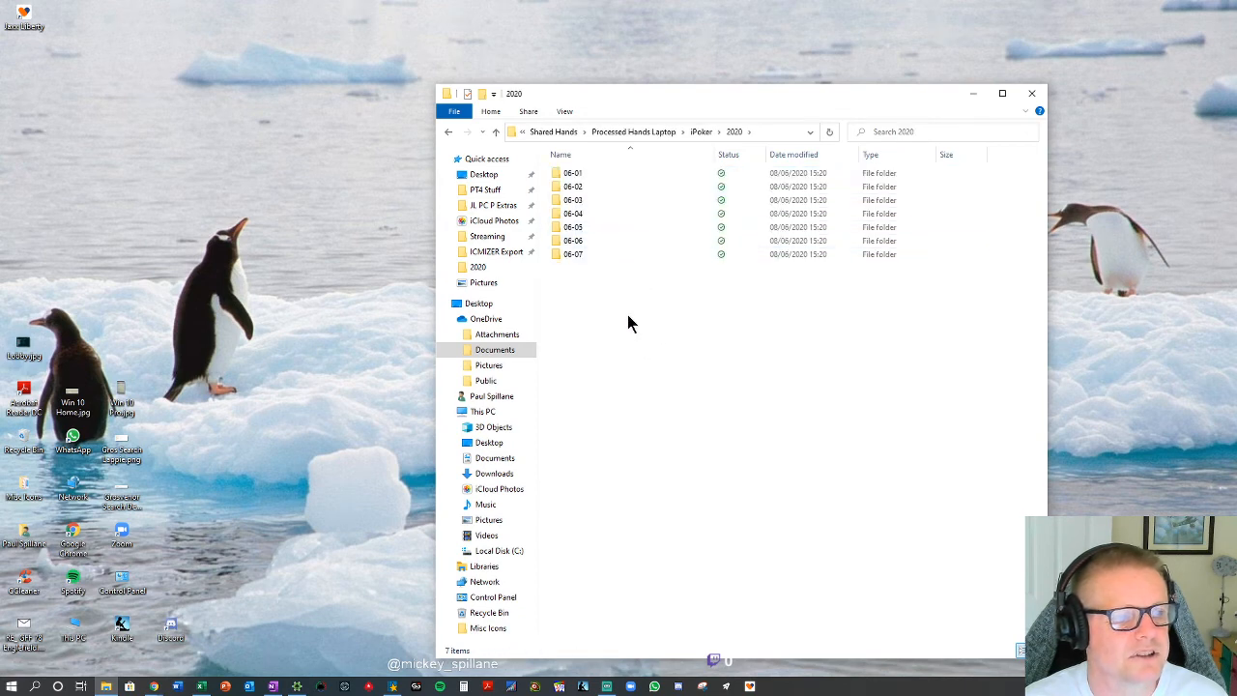
# Open PT4 Stuff in a separate window and arrange it side by side with the laptop's 2020 folder.
pyautogui.rightClick(477, 192)
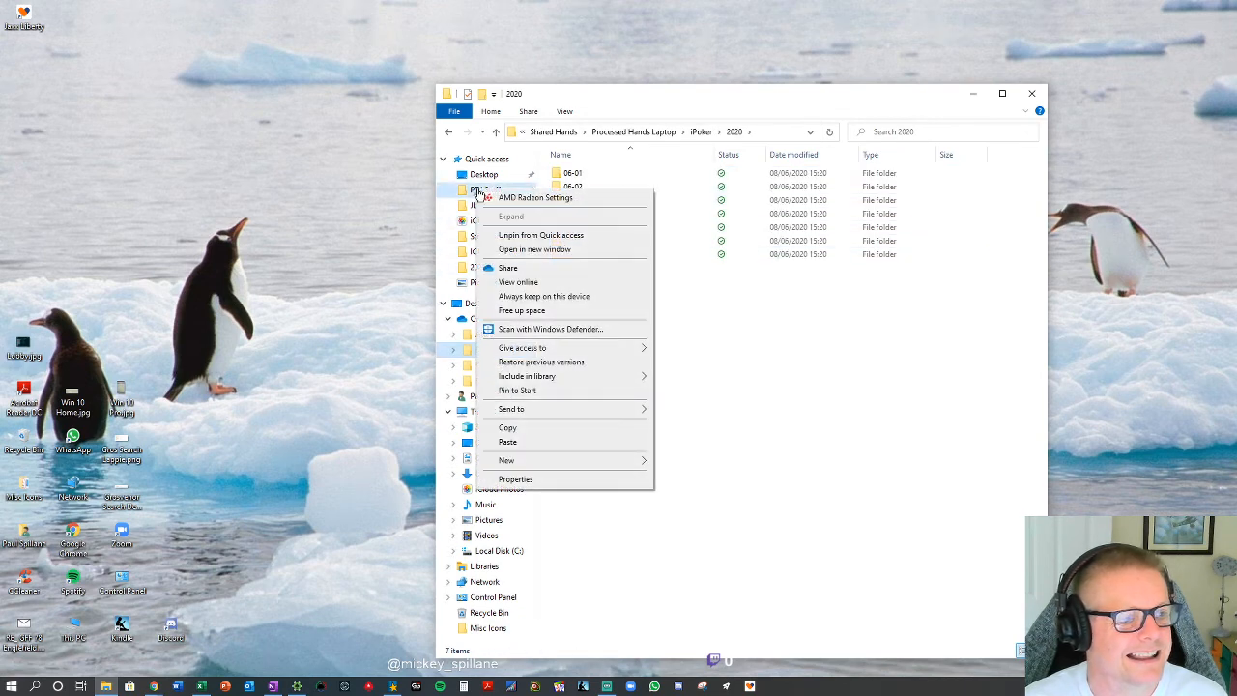
pyautogui.click(534, 250)
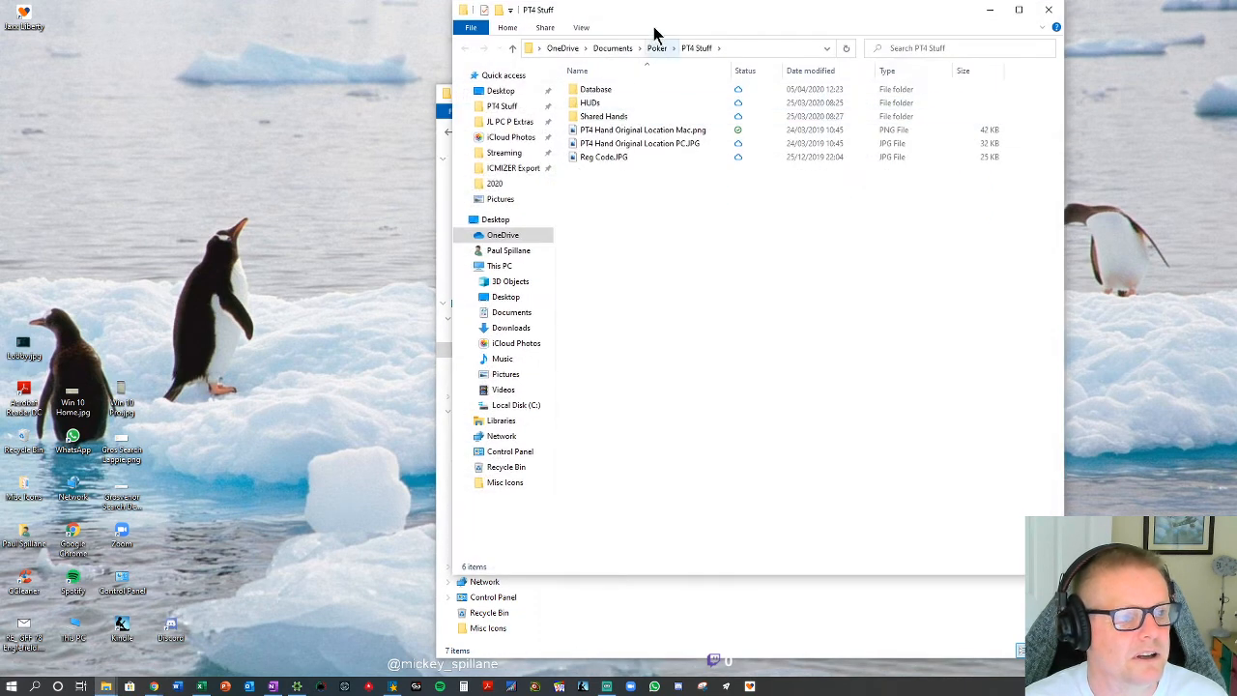
pyautogui.moveTo(654, 33); pyautogui.dragTo(526, 123)
pyautogui.moveTo(622, 113); pyautogui.dragTo(215, 151)
pyautogui.moveTo(672, 93); pyautogui.dragTo(870, 78)
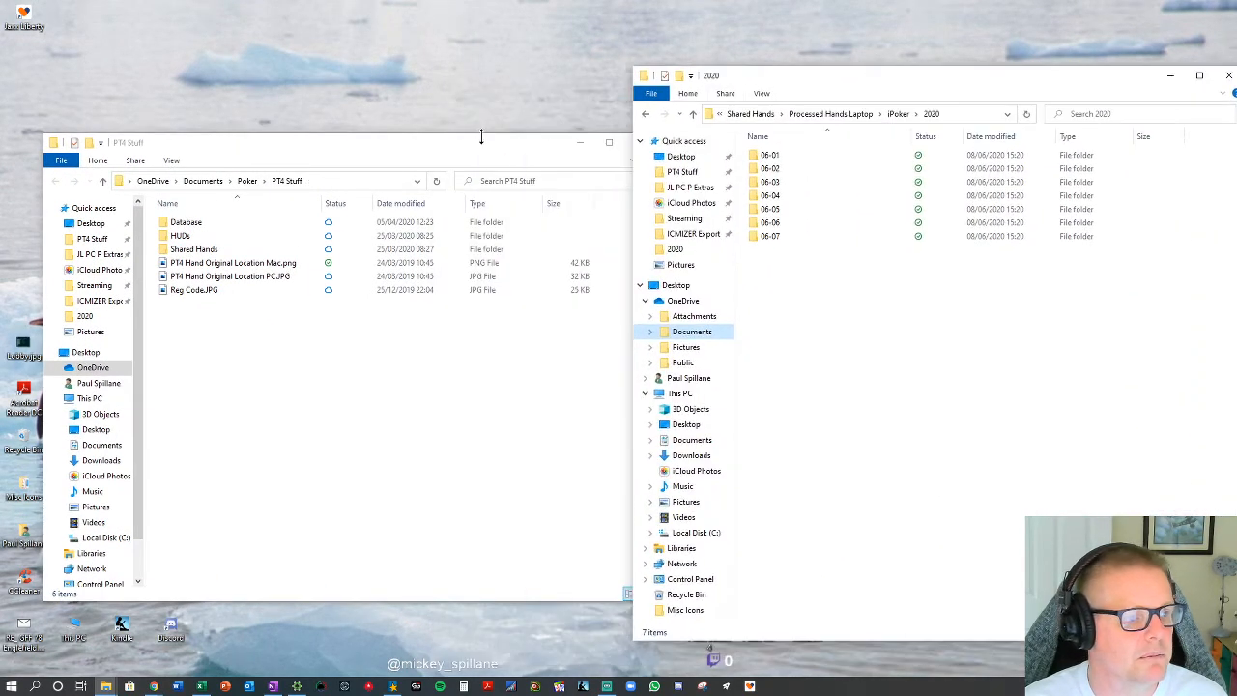
pyautogui.moveTo(480, 141); pyautogui.dragTo(438, 117)
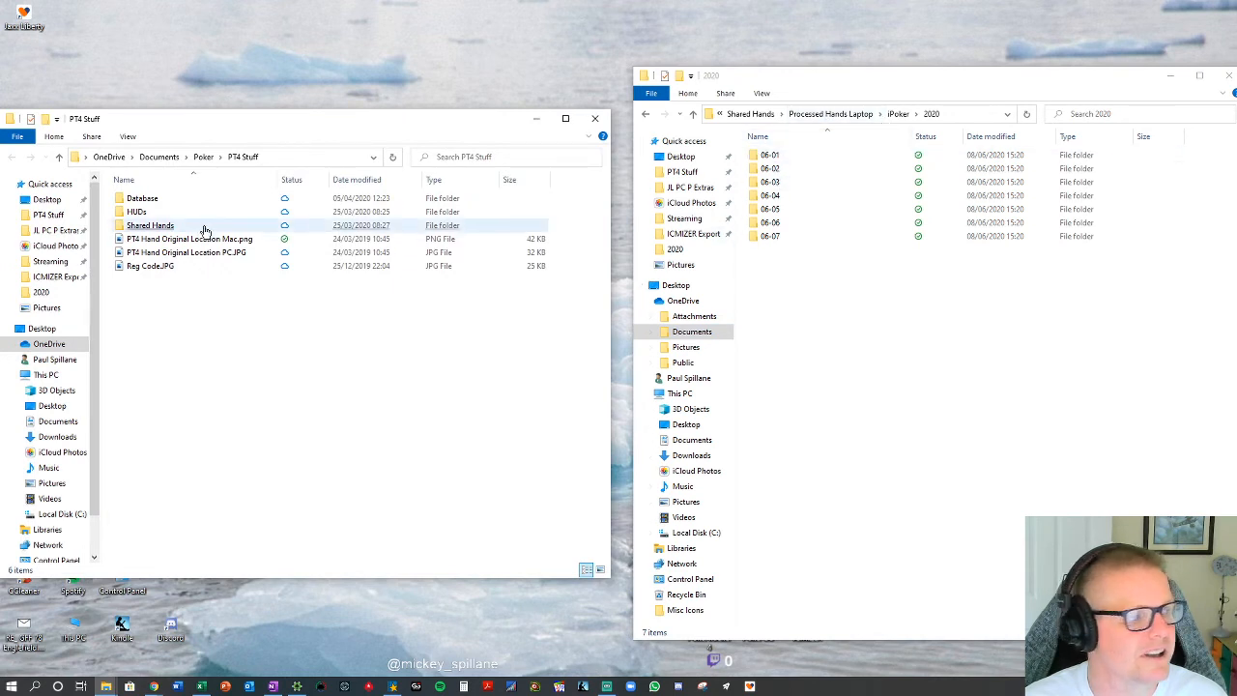
# In the PT4 Stuff window, open the 2020 folder under Shared Hands\Post Swapping Hands\iPoker.
pyautogui.click(153, 227)
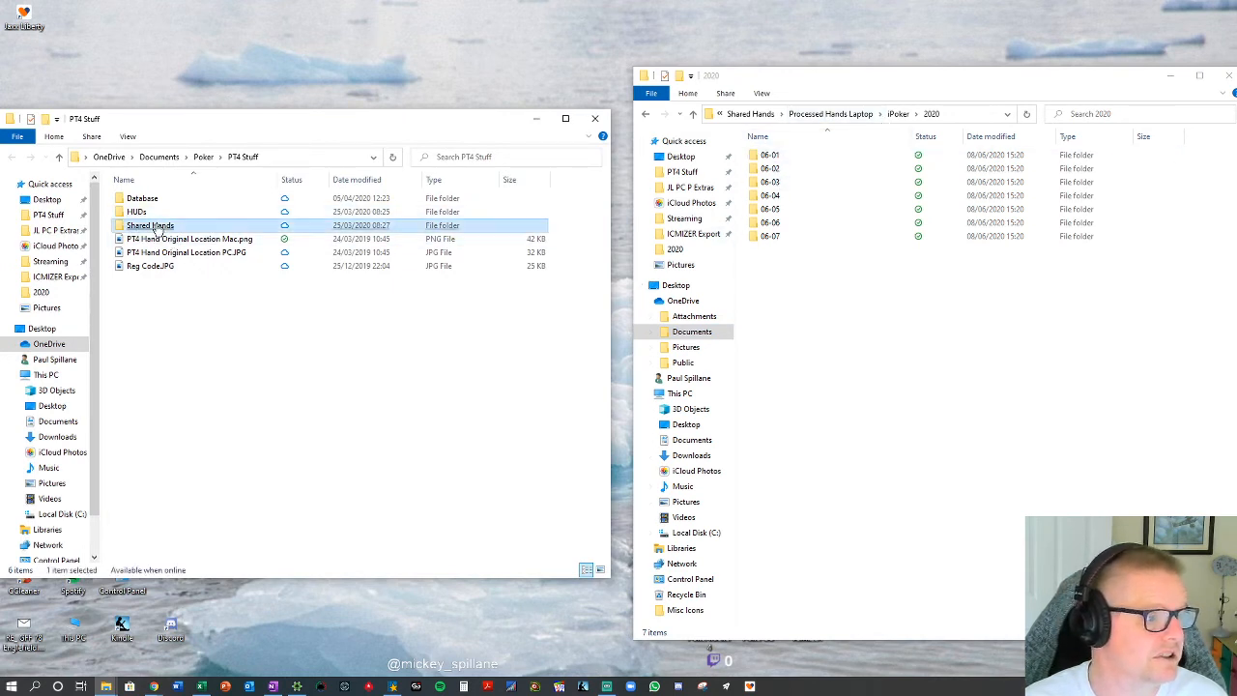
pyautogui.doubleClick(152, 227)
pyautogui.doubleClick(137, 198)
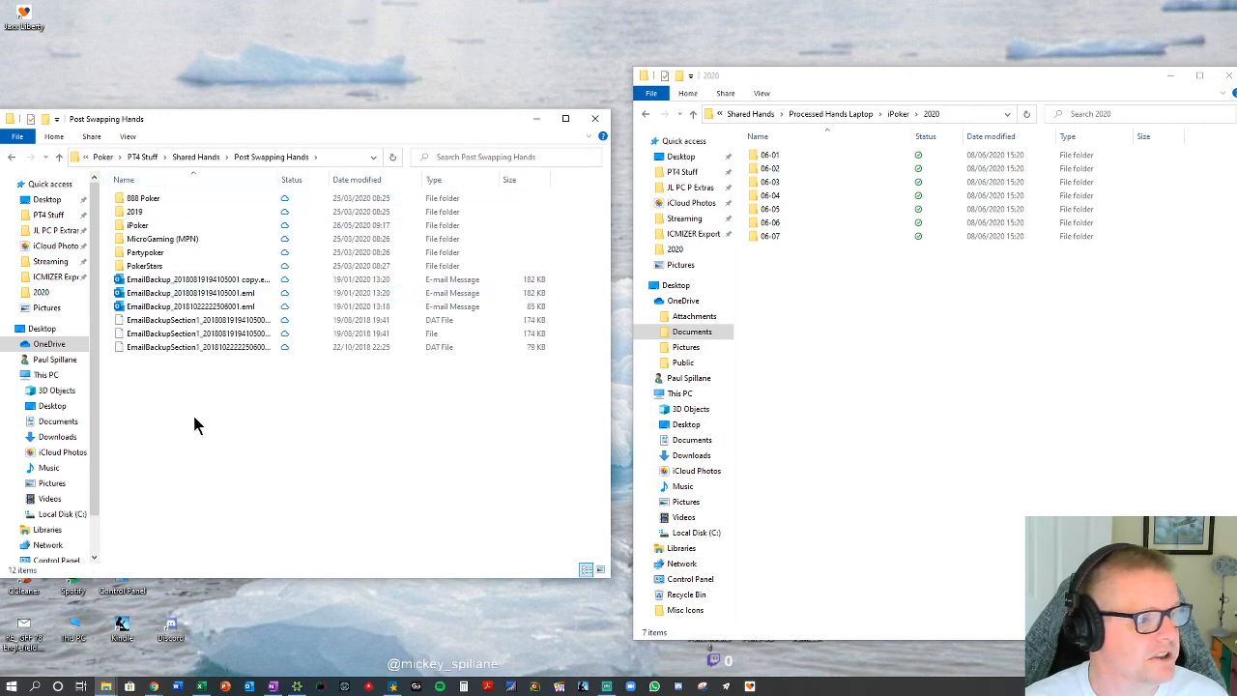
pyautogui.doubleClick(138, 228)
pyautogui.doubleClick(133, 199)
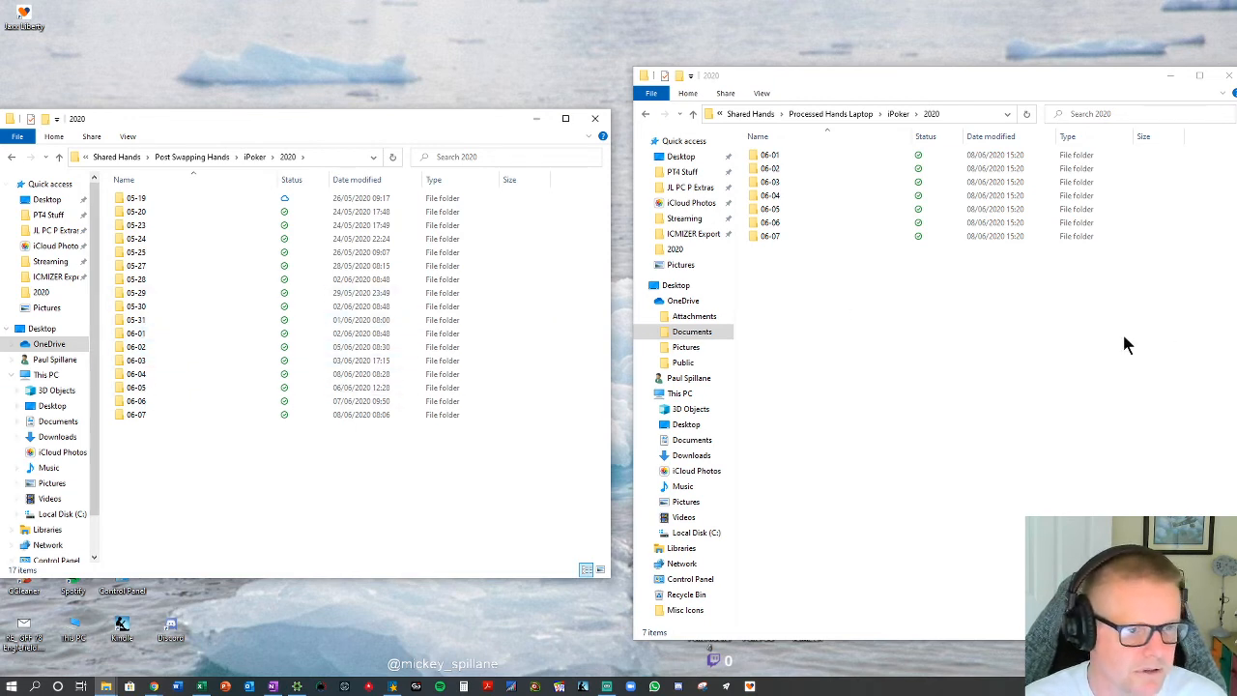
# Delete all the dated folders, 06-01 to 06-07, from Processed Hands Laptop\iPoker\2020.
pyautogui.click(958, 371)
pyautogui.rightClick(886, 311)
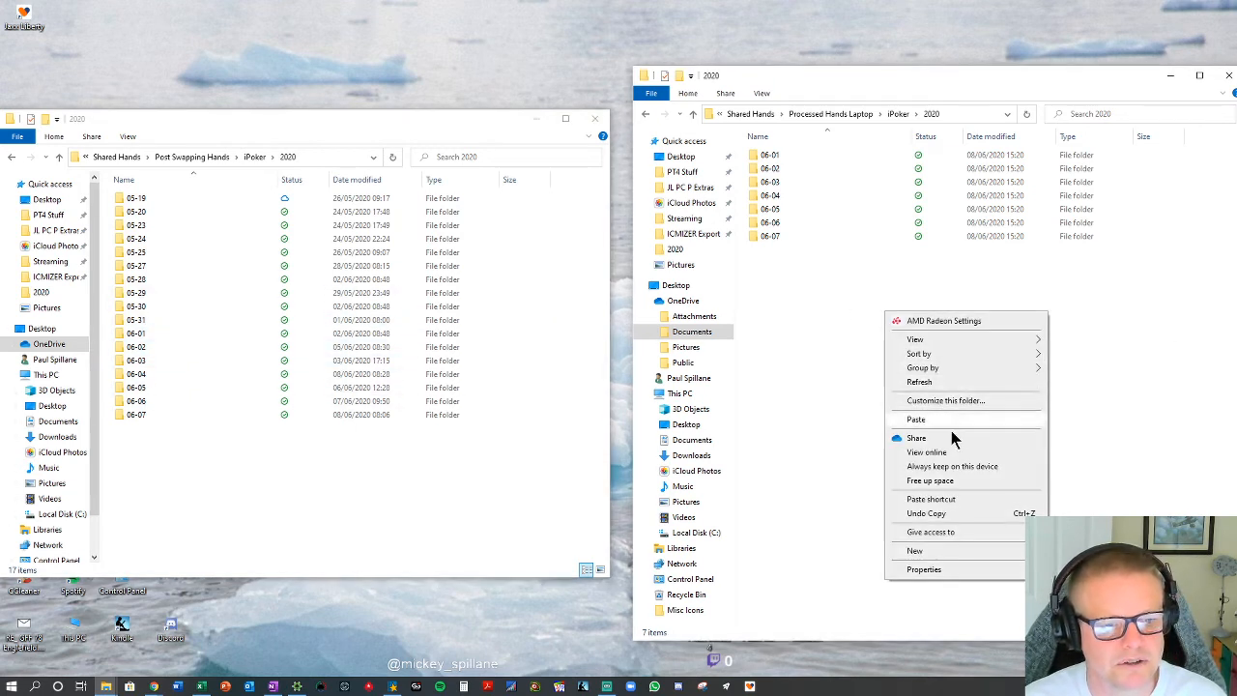
pyautogui.click(1215, 382)
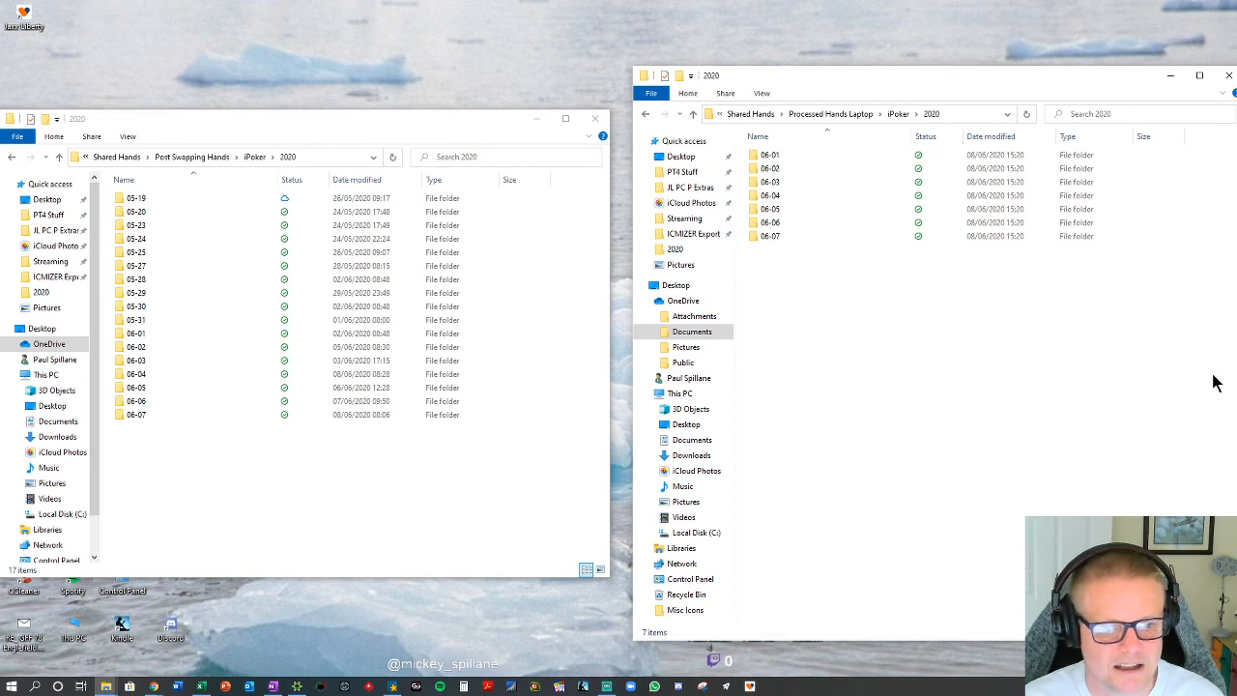
pyautogui.hotkey('ctrl', 'a')
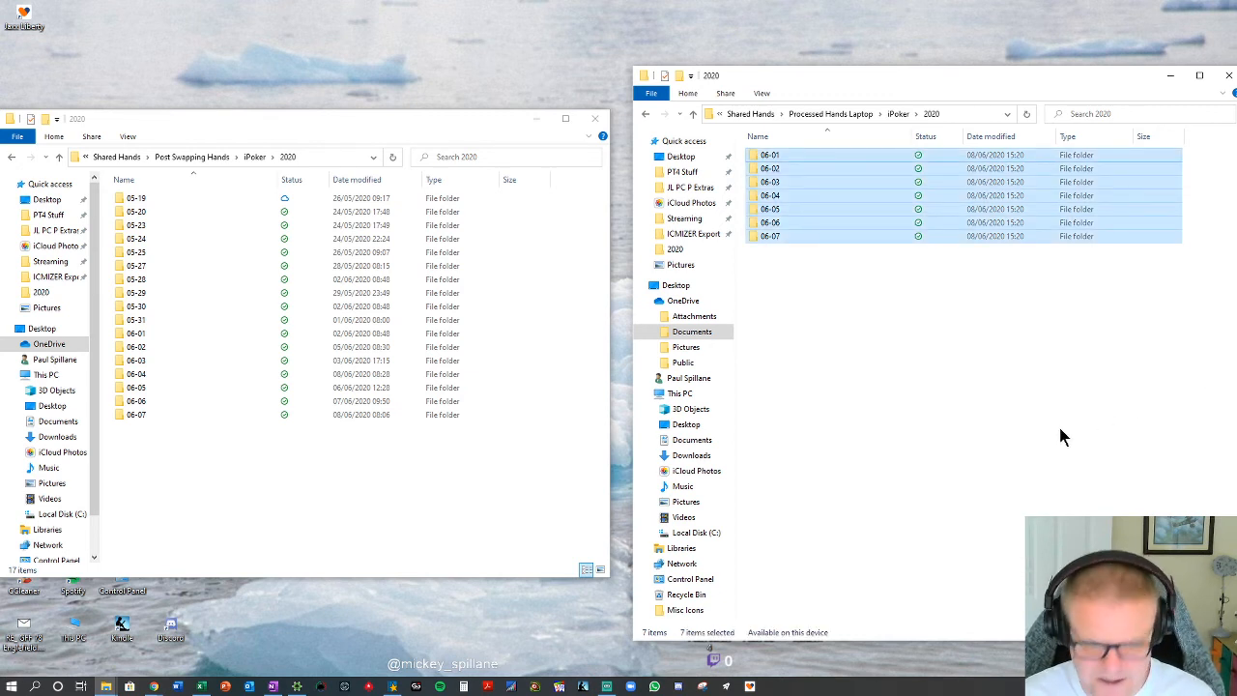
pyautogui.press('Delete')
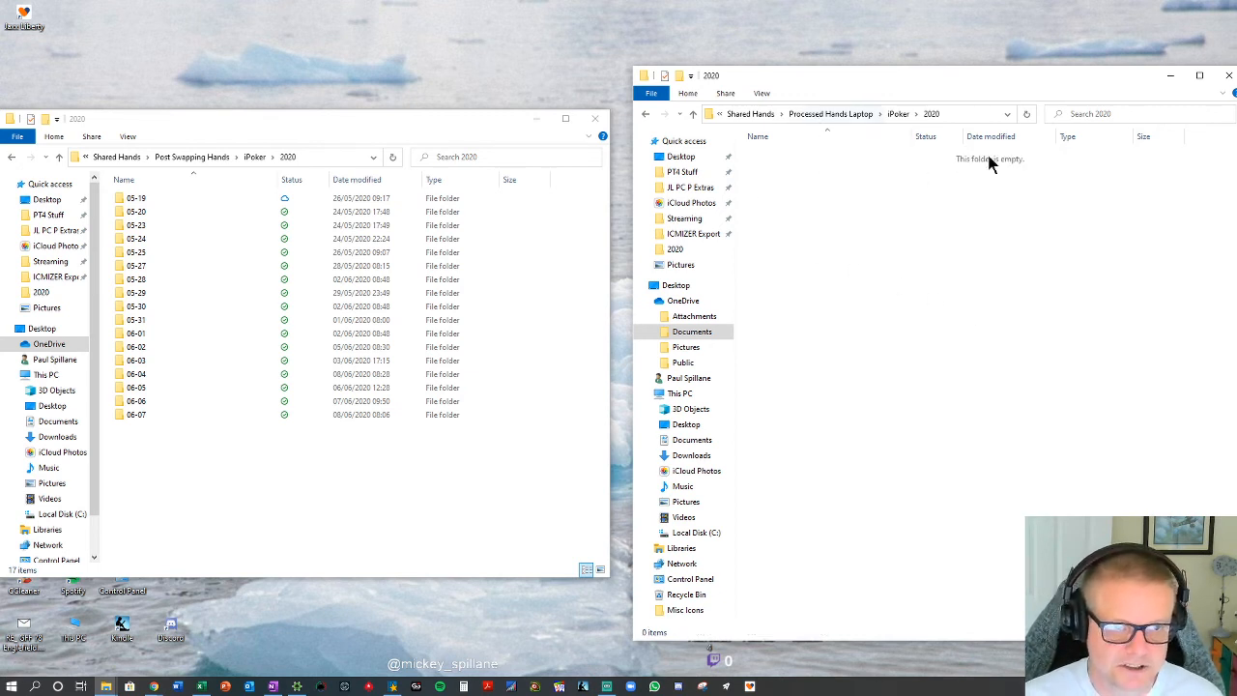
# Close both 2020 folder windows.
pyautogui.moveTo(1109, 82); pyautogui.dragTo(1050, 66)
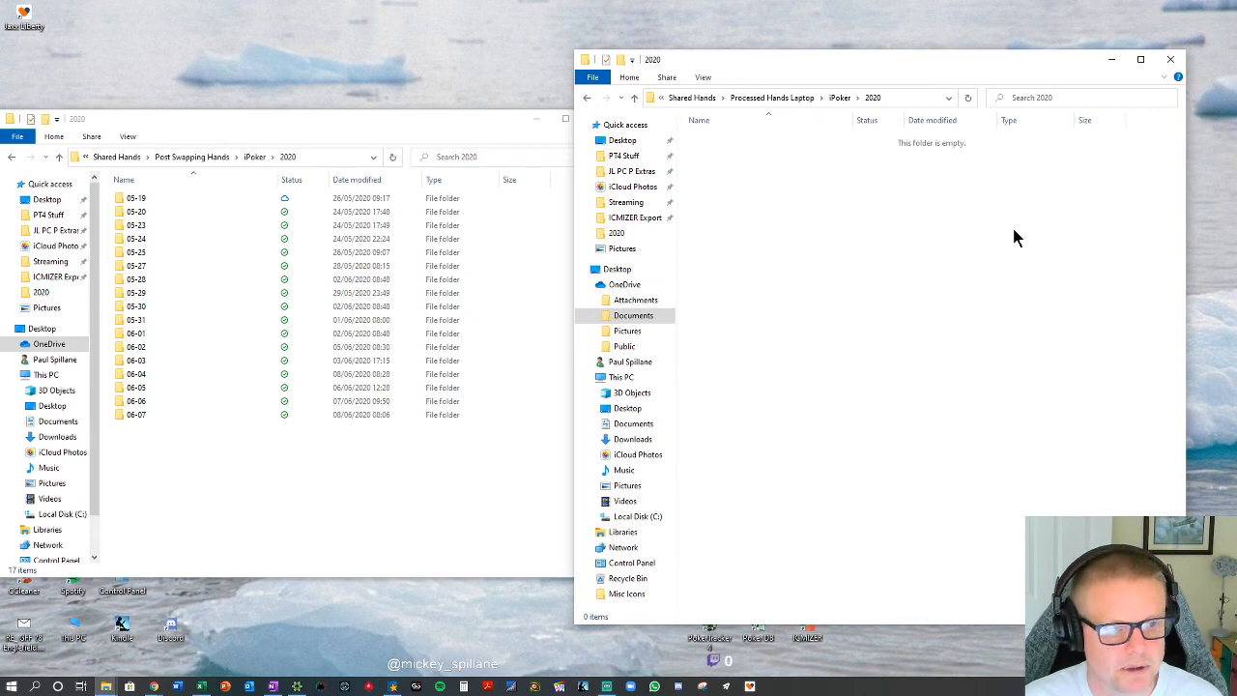
pyautogui.click(1171, 61)
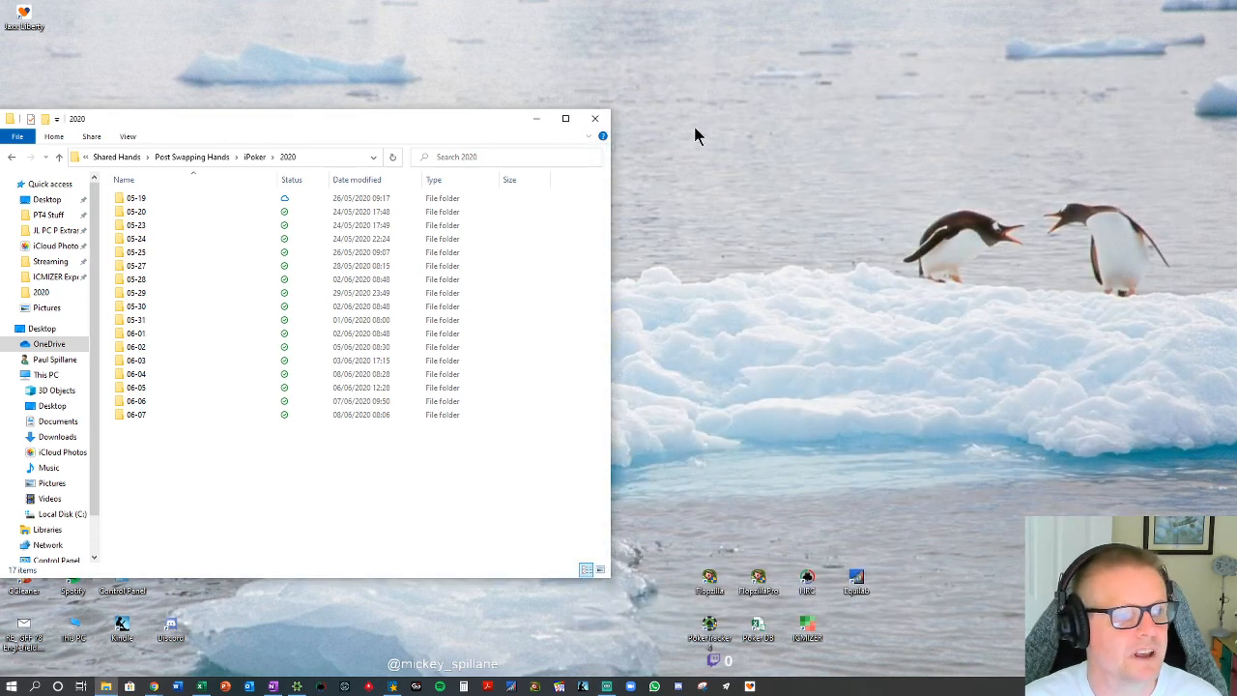
pyautogui.click(594, 118)
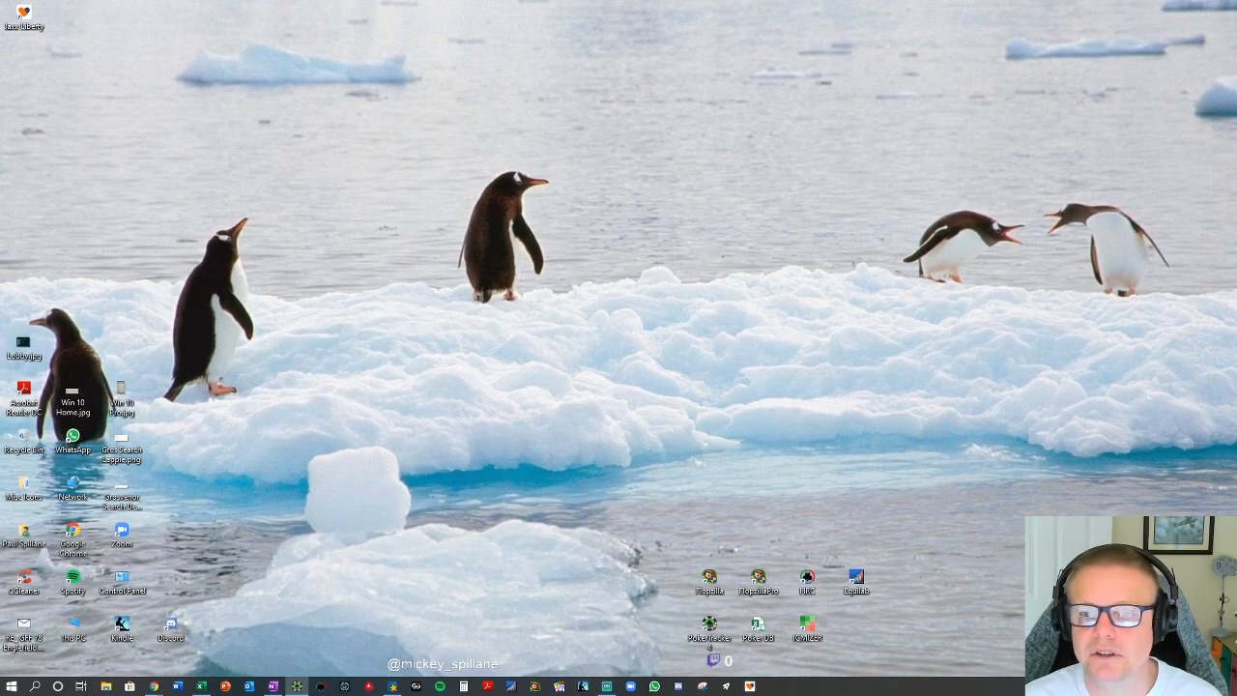